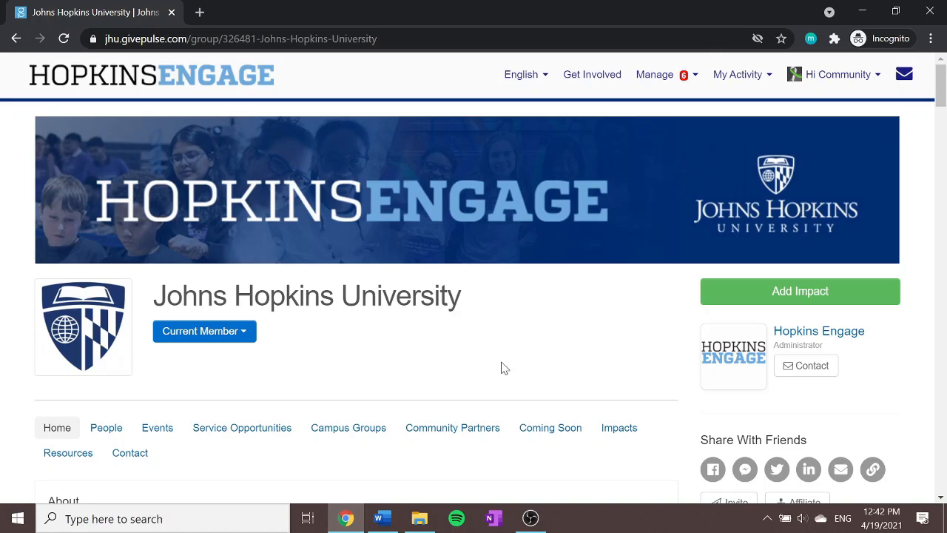
Open the form for adding a new event to Example Group from the group's management page.
left_click(655, 74)
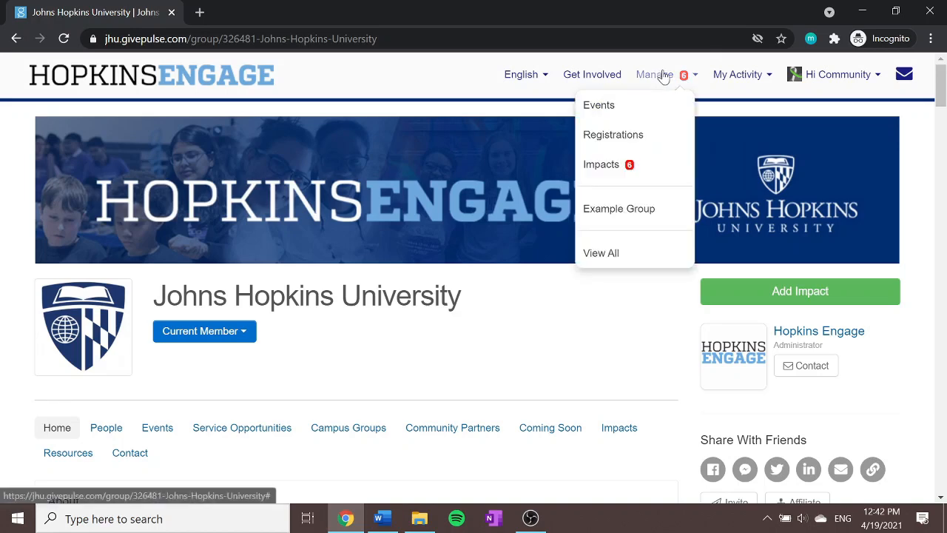
left_click(631, 212)
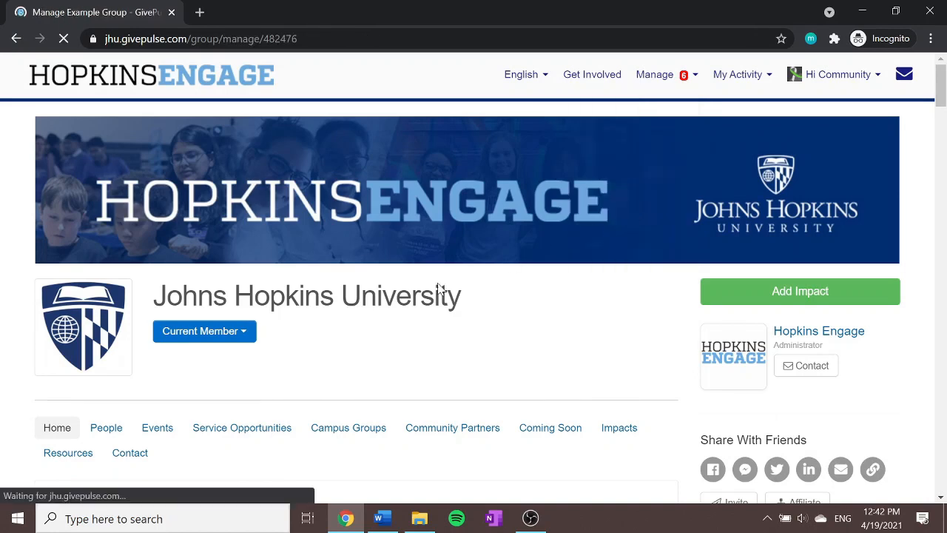
scroll(311, 323, "down", 1)
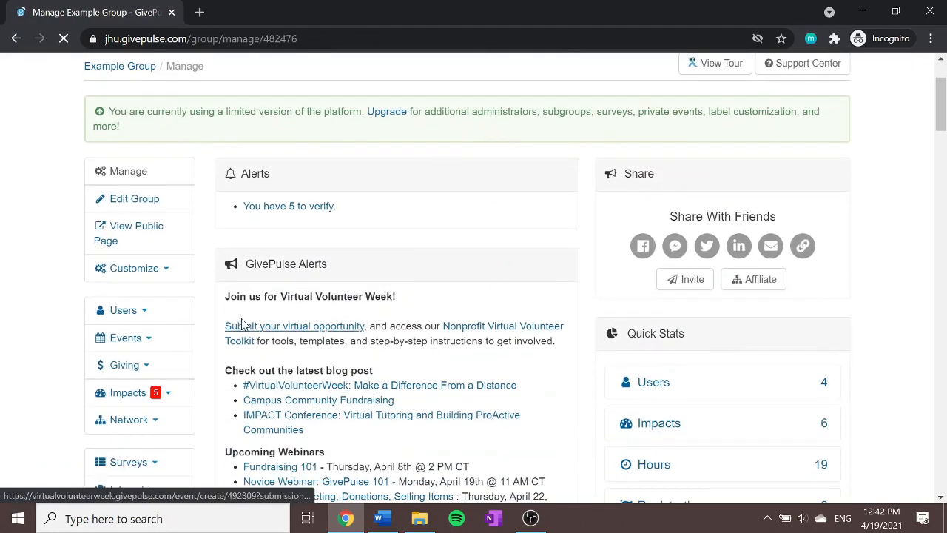
left_click(131, 339)
left_click(133, 368)
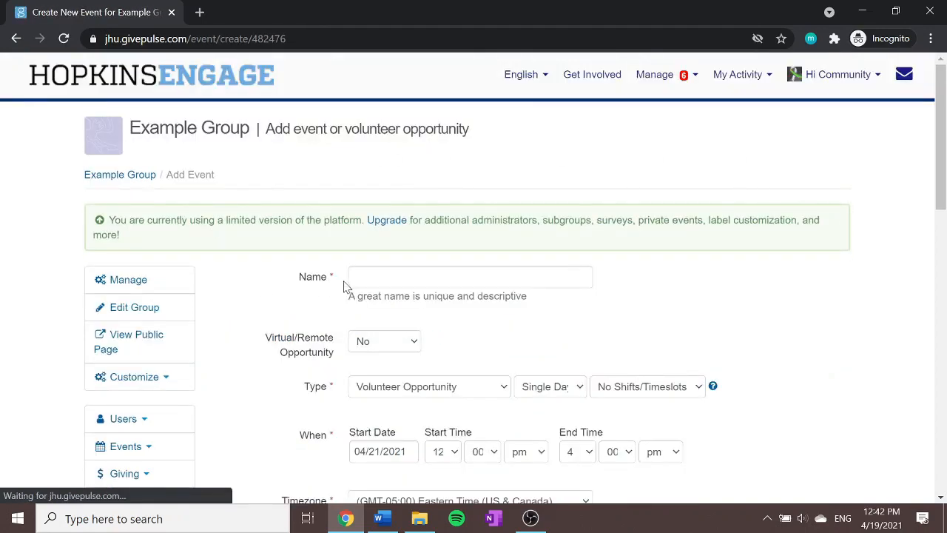
Name the new event "Example Event".
left_click(352, 284)
scroll(317, 284, "down", 1)
scroll(289, 332, "down", 5)
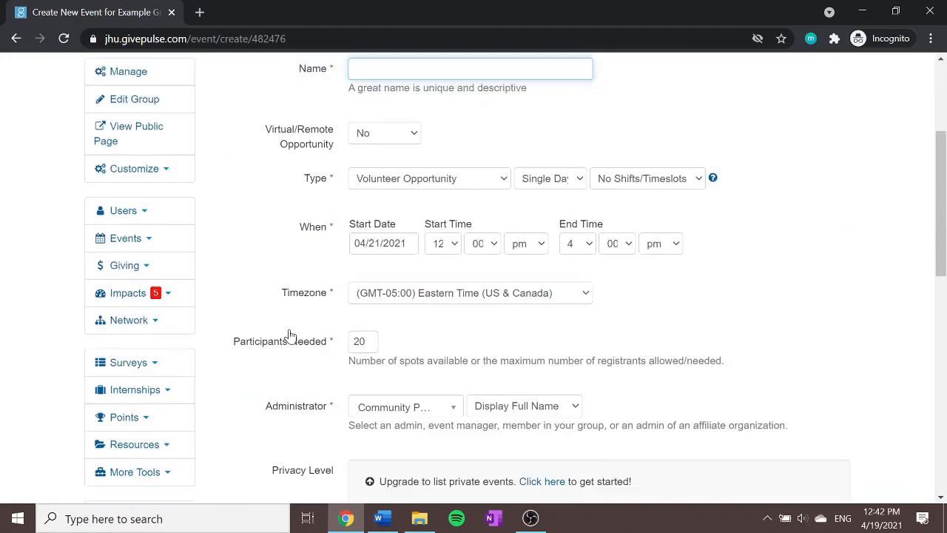
scroll(289, 334, "up", 7)
scroll(299, 316, "down", 2)
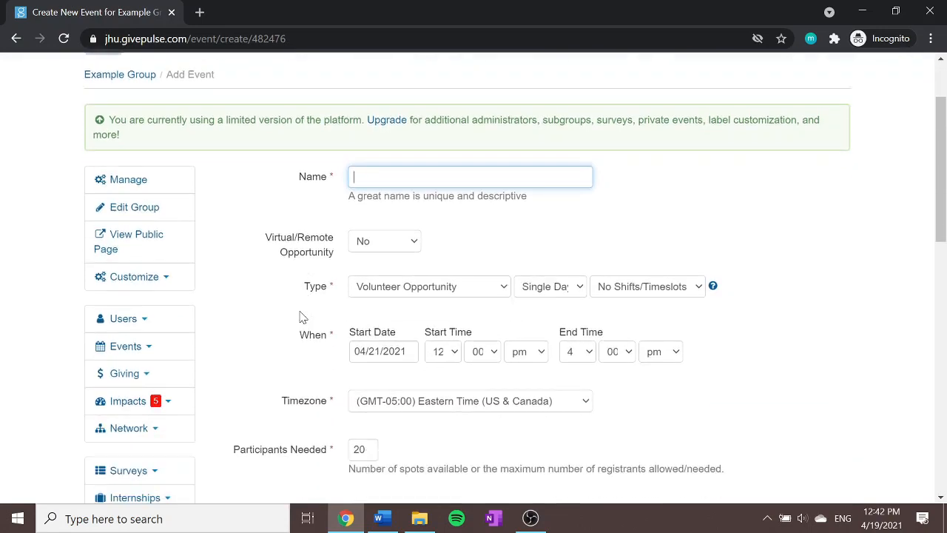
scroll(308, 296, "up", 1)
type("E")
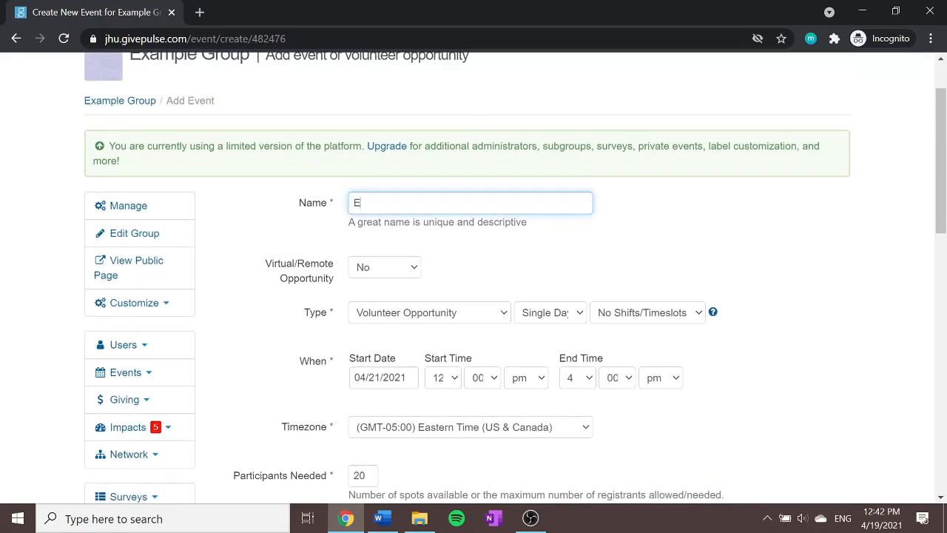
type("xample Event")
scroll(307, 276, "down", 1)
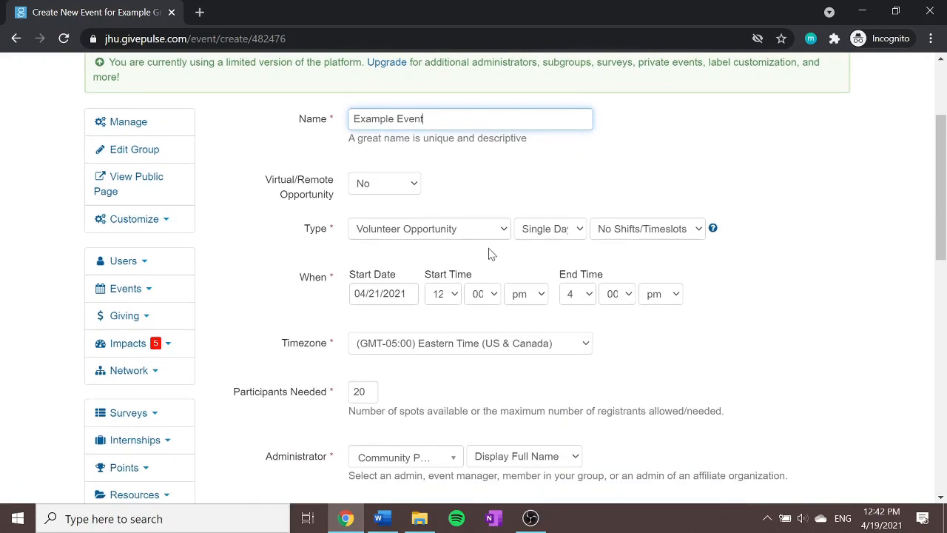
left_click(309, 251)
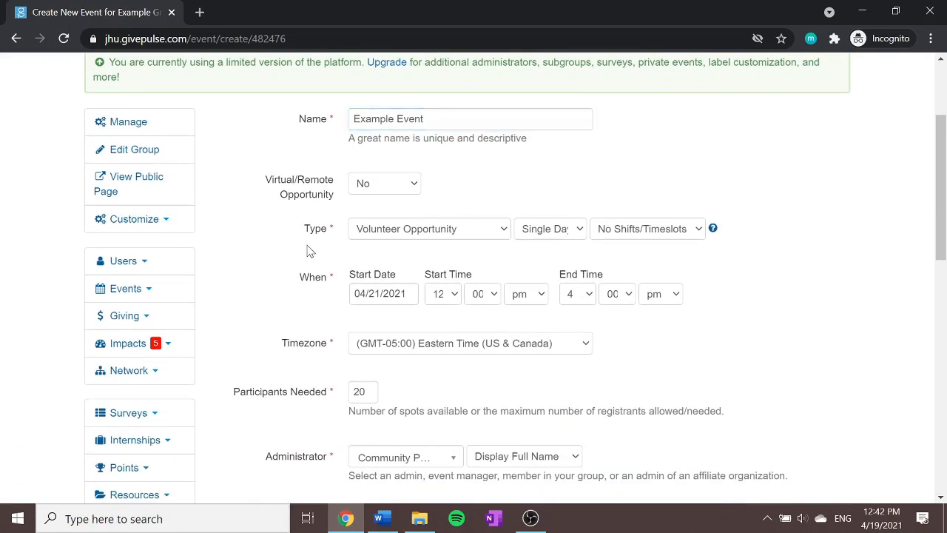
Review the available event types and read the help on event type, date and shift/timeslot options.
left_click(400, 235)
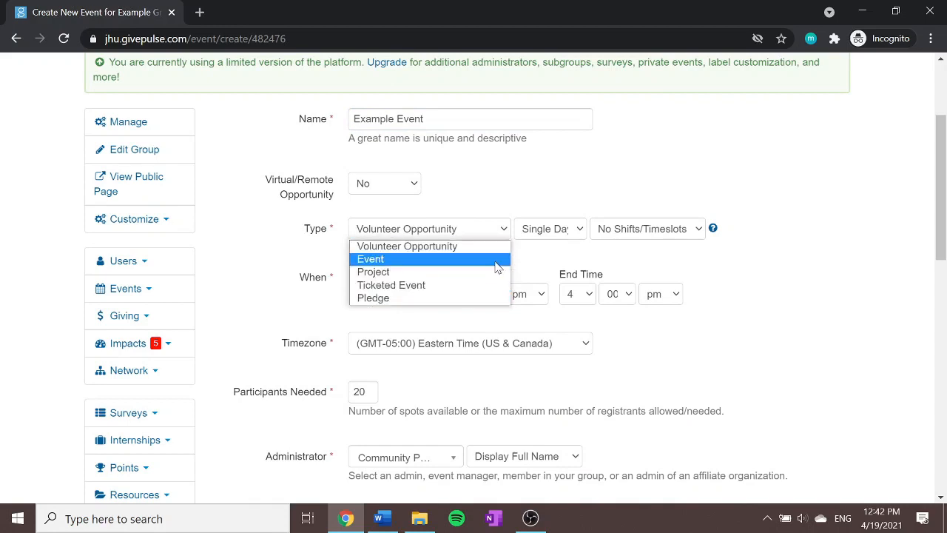
left_click(554, 264)
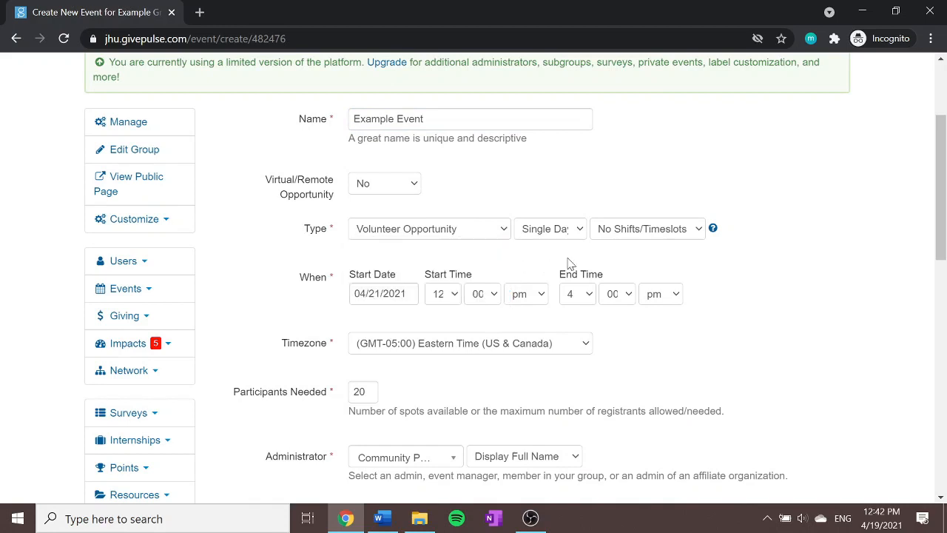
left_click(713, 230)
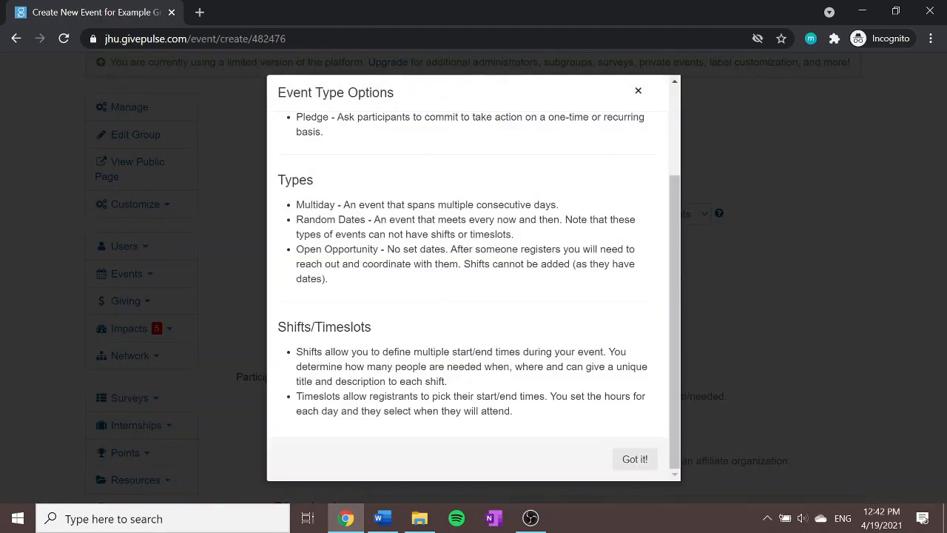
left_click_drag(460, 164, 483, 164)
left_click_drag(446, 235, 449, 181)
left_click(473, 194)
scroll(564, 380, "down", 2)
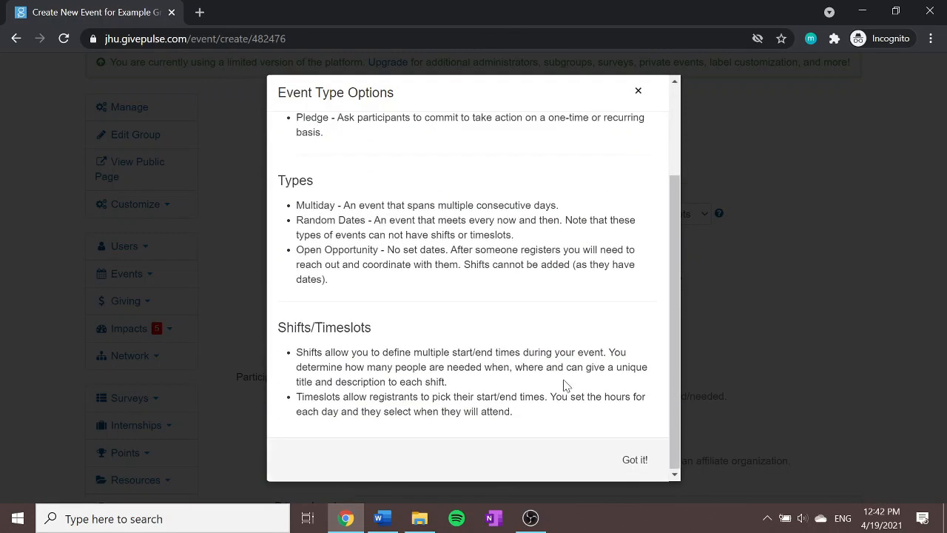
left_click(635, 459)
Enter "Example event!" as the event description, then save the basic details and continue to the advanced settings.
scroll(338, 291, "down", 3)
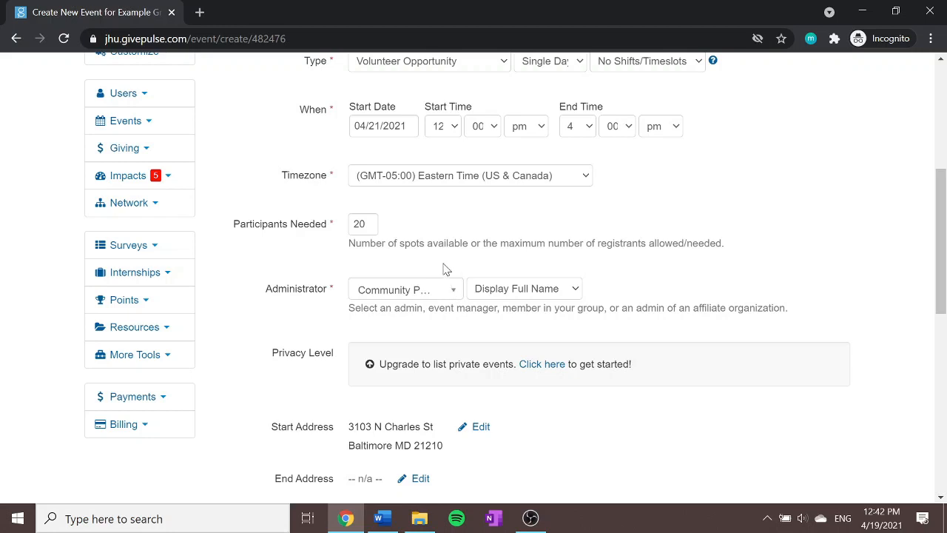
scroll(449, 252, "down", 1)
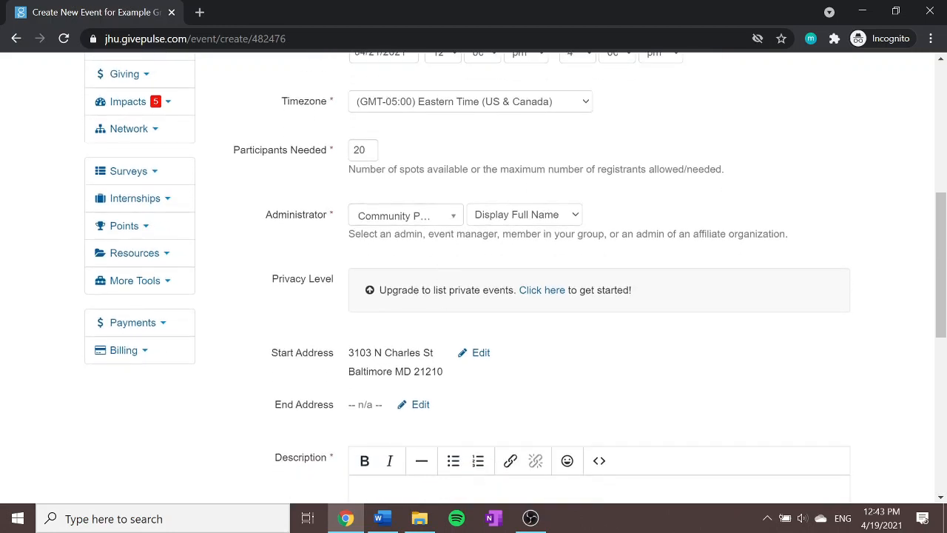
scroll(459, 248, "down", 3)
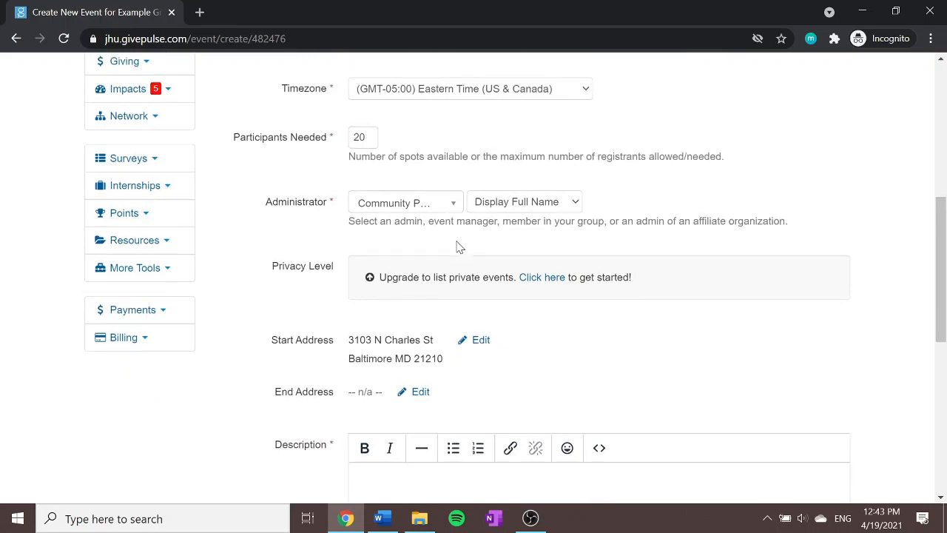
left_click(414, 296)
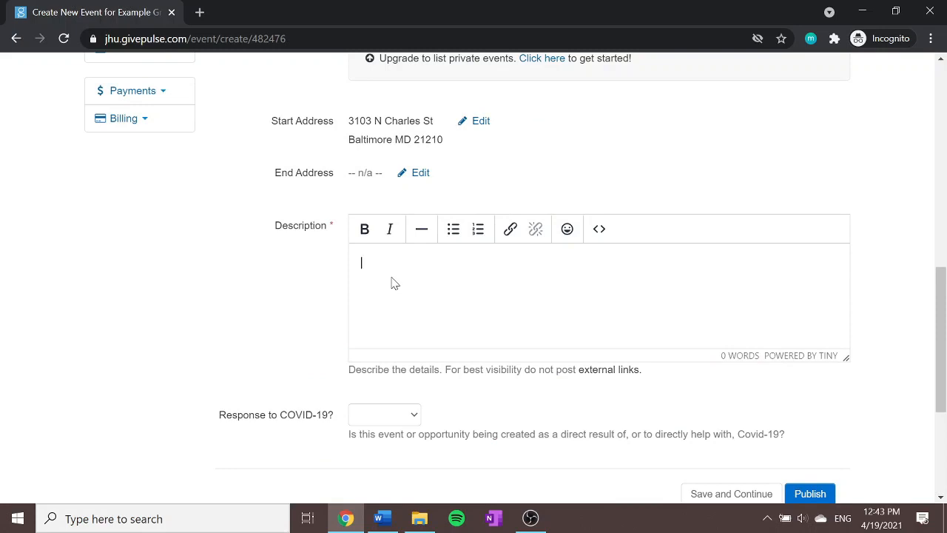
type("Example event!")
scroll(306, 313, "down", 3)
left_click(758, 331)
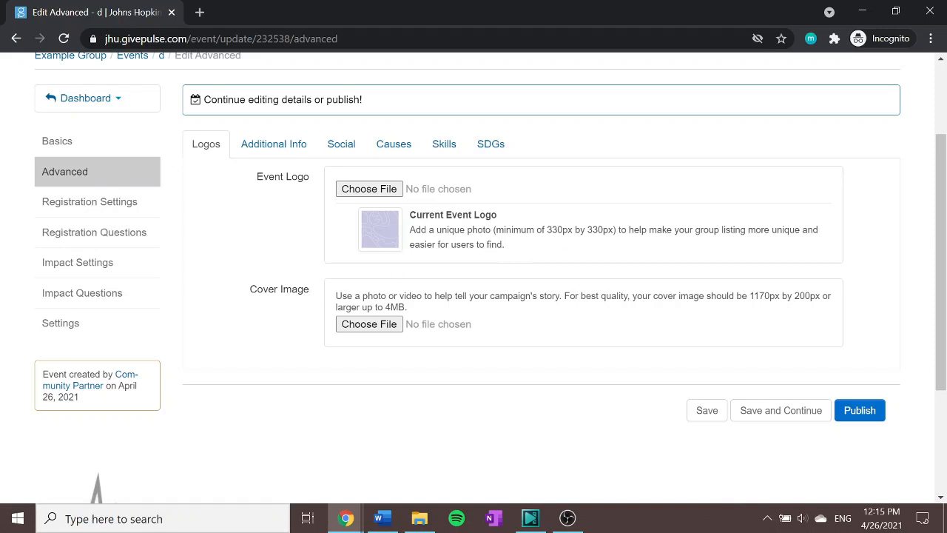
Check the size guidance for the event logo and save the logo and cover image settings without choosing files.
left_click_drag(546, 230, 616, 238)
left_click(617, 242)
left_click(704, 410)
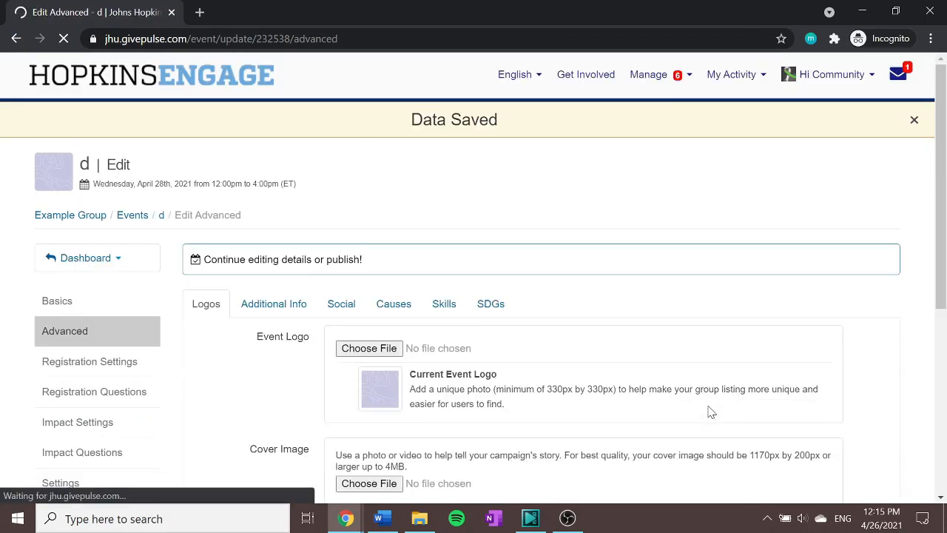
Review the event's additional information, including age limit, requirements, parking details and perks, and save it.
scroll(710, 412, "down", 2)
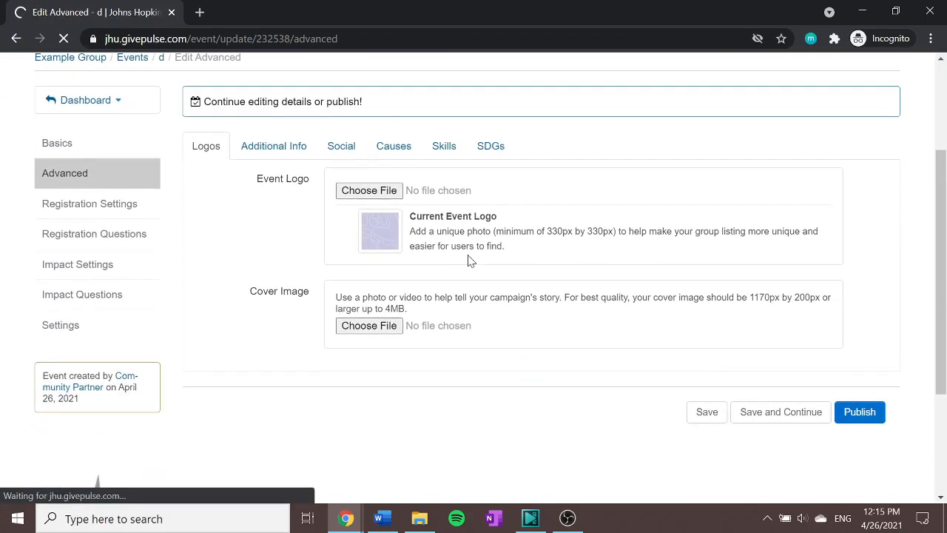
left_click(272, 147)
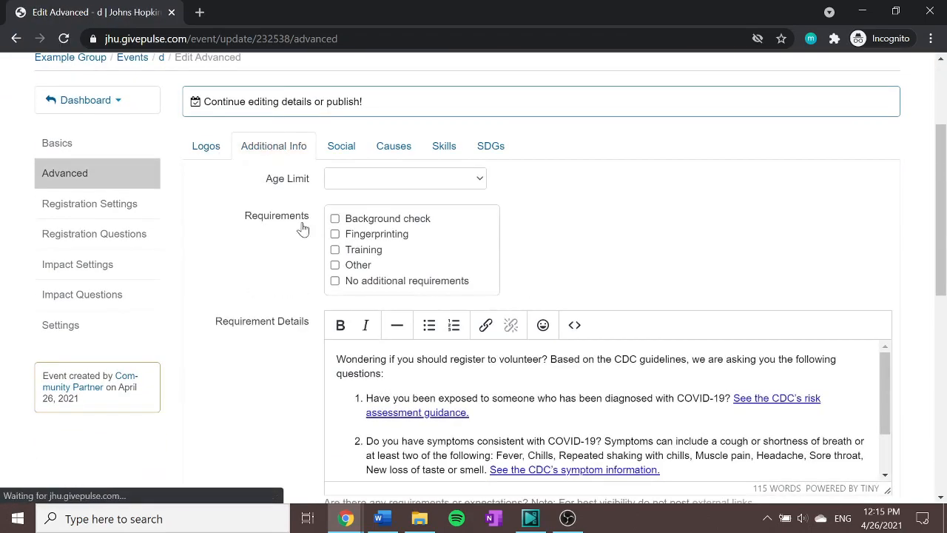
scroll(546, 291, "down", 1)
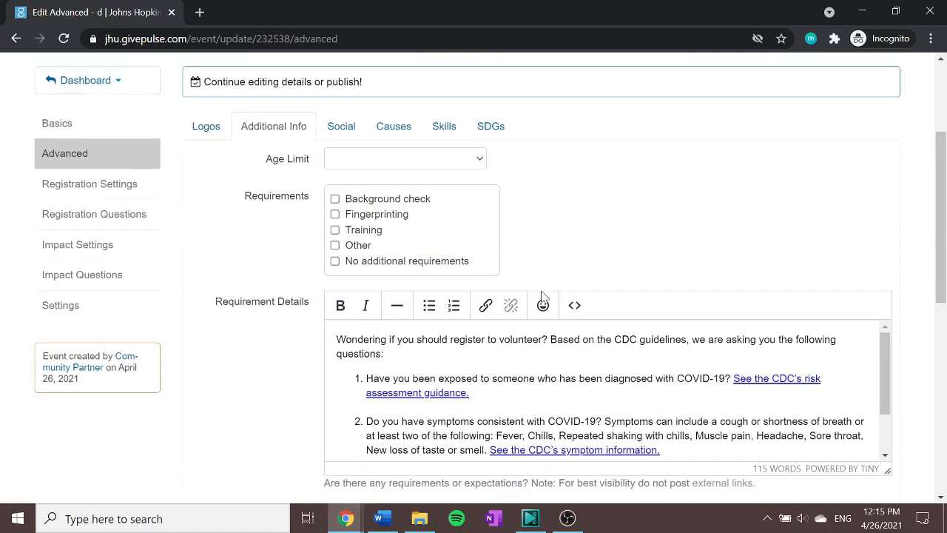
scroll(518, 318, "down", 3)
scroll(278, 272, "down", 3)
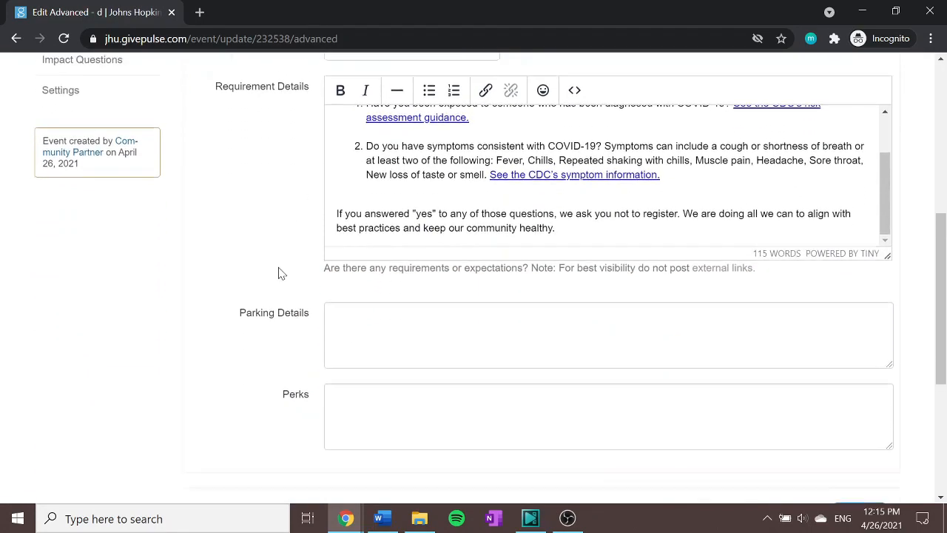
scroll(278, 271, "up", 3)
scroll(277, 270, "down", 4)
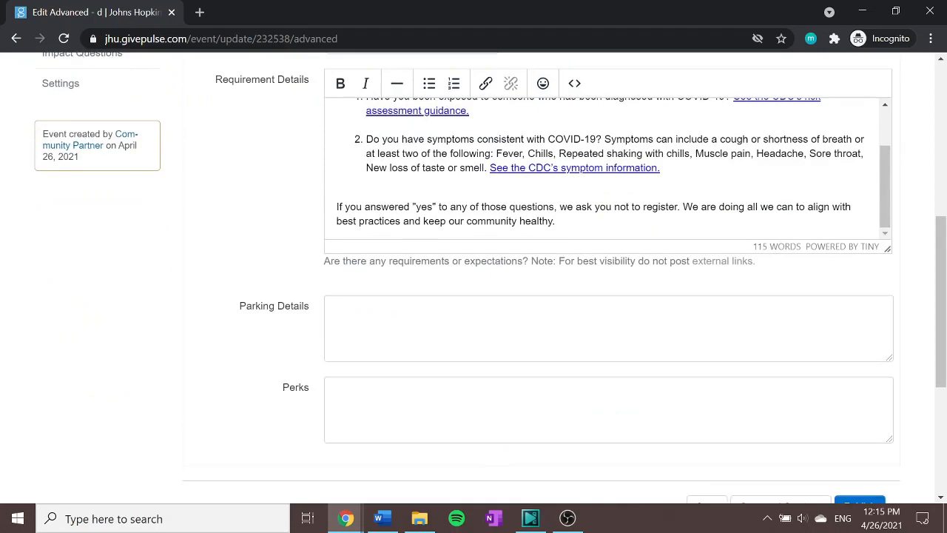
left_click(718, 412)
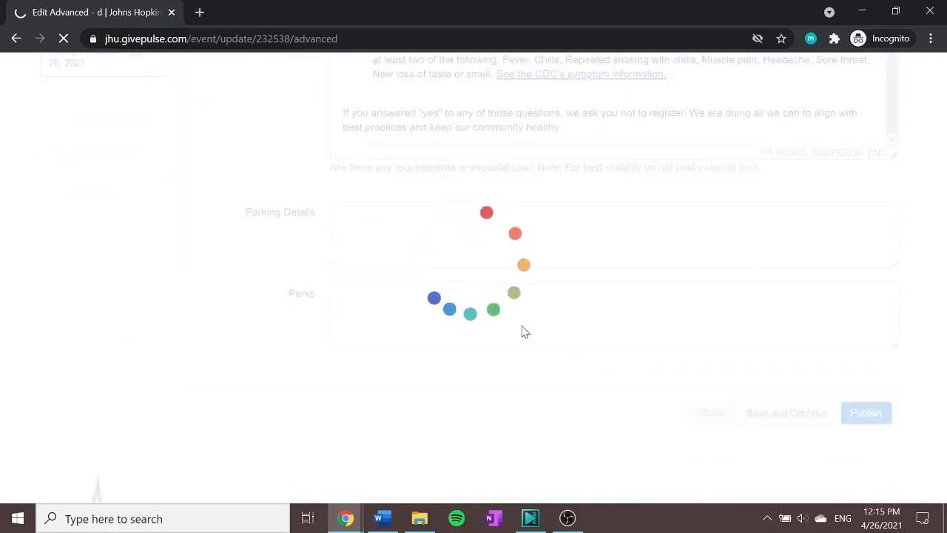
Review the event's website and social media fields and save them without entries.
scroll(399, 248, "down", 1)
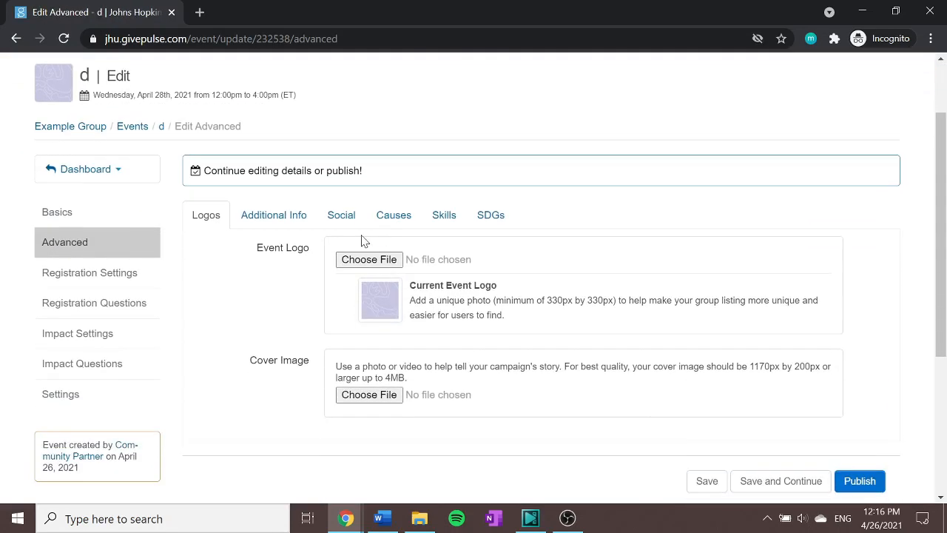
left_click(342, 216)
scroll(355, 229, "down", 1)
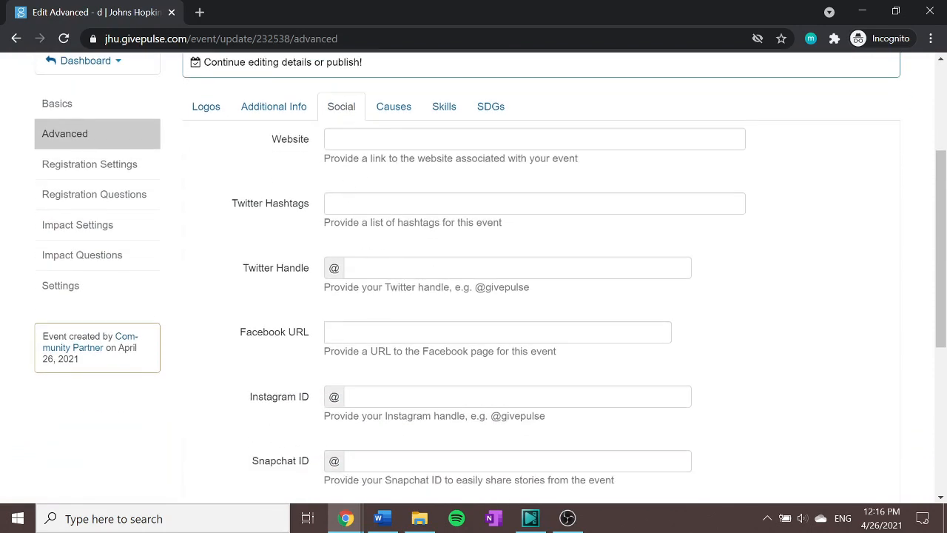
scroll(270, 308, "down", 1)
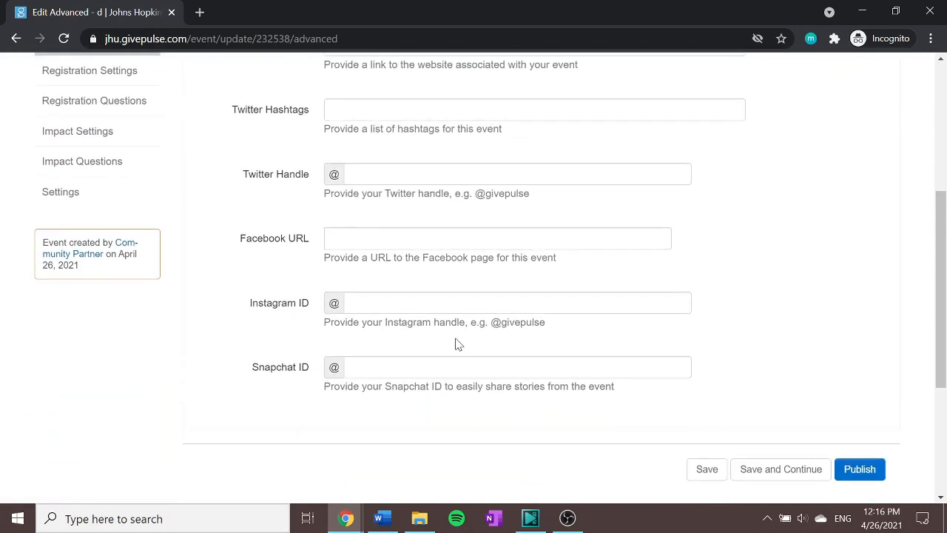
left_click_drag(428, 262, 554, 274)
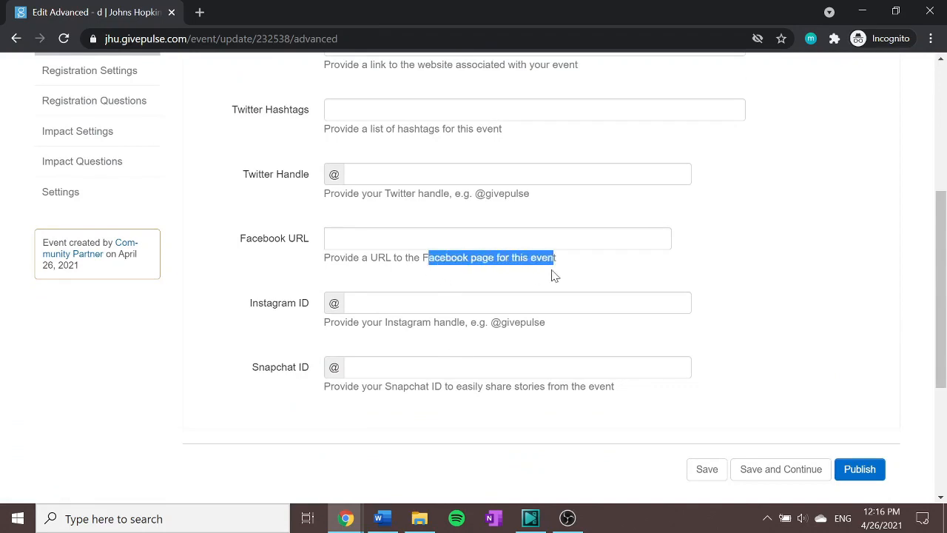
left_click(564, 271)
scroll(565, 273, "up", 1)
scroll(564, 273, "down", 1)
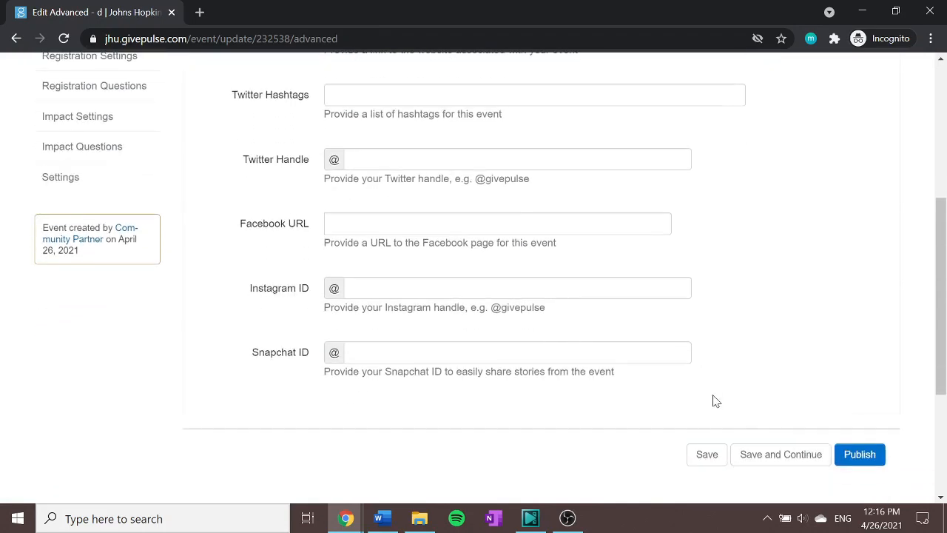
left_click(699, 454)
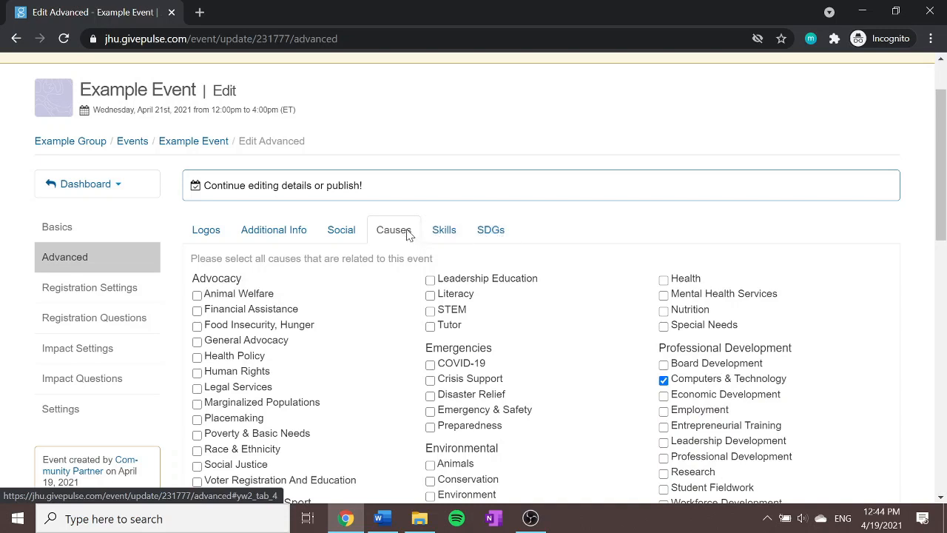
View the skills that can be required for the event and the Sustainable Development Goals.
left_click(445, 236)
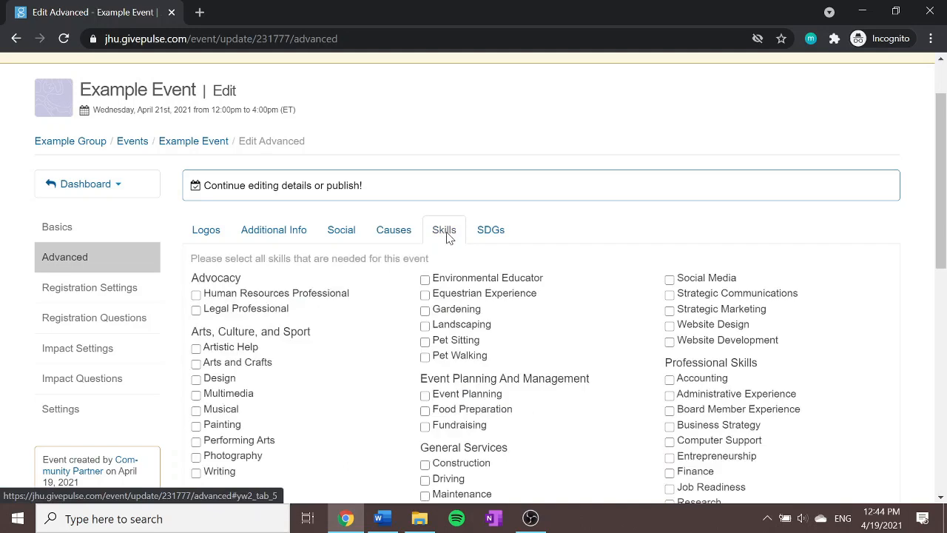
left_click(489, 235)
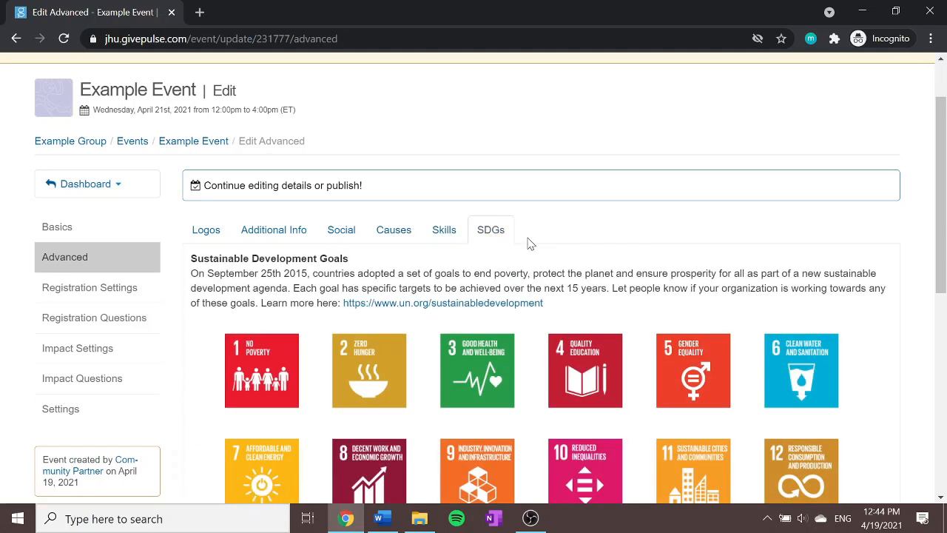
scroll(529, 244, "down", 1)
Open the event's registration settings and view the registration period options.
left_click(133, 227)
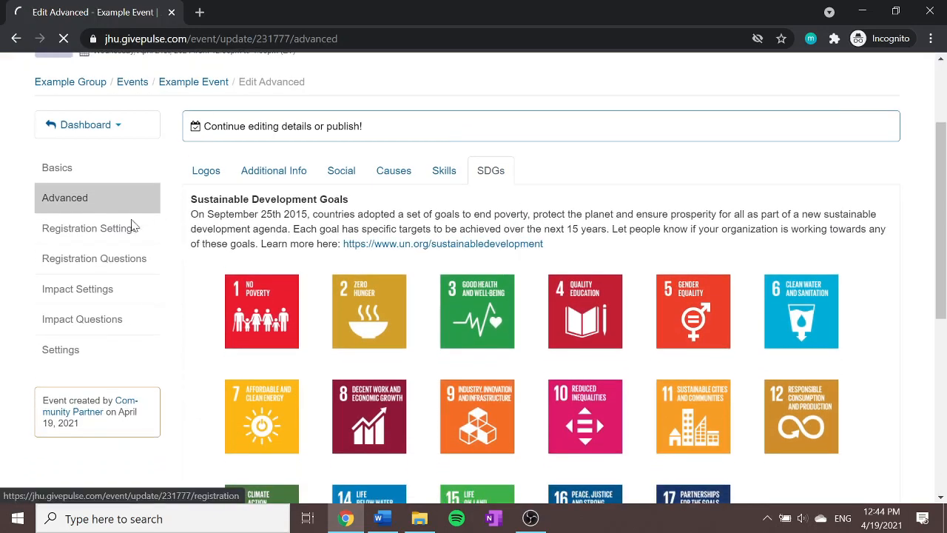
scroll(286, 254, "down", 2)
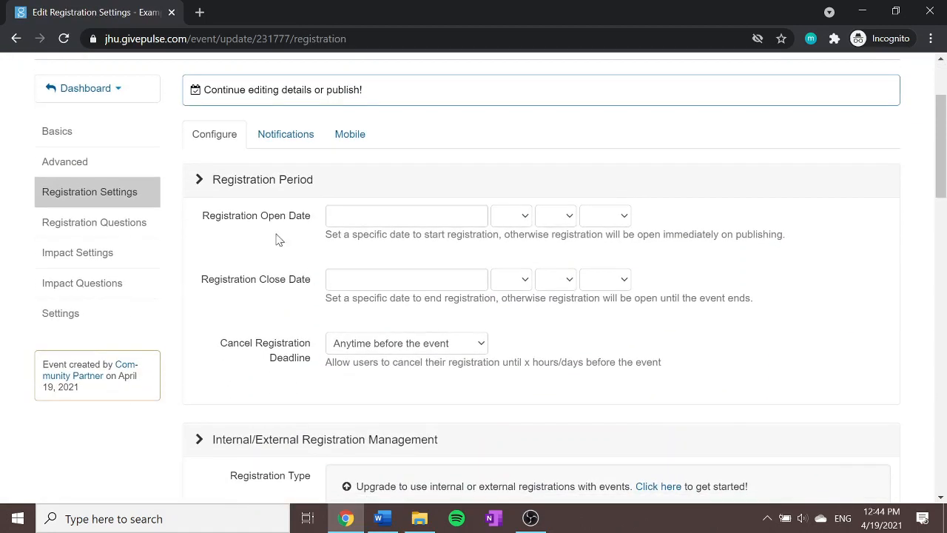
View the calendar for the registration open date and the available deadlines for cancelling a registration.
left_click(385, 216)
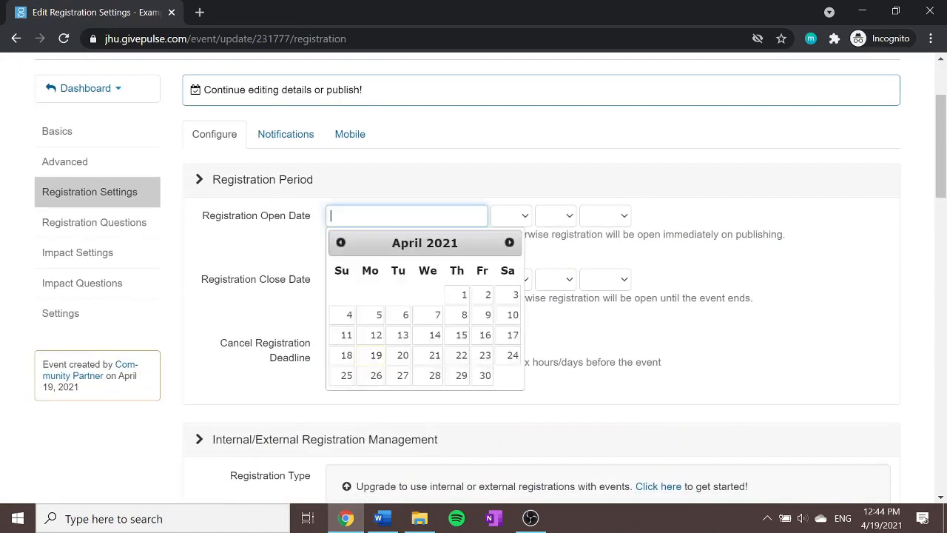
left_click(283, 259)
scroll(272, 332, "down", 1)
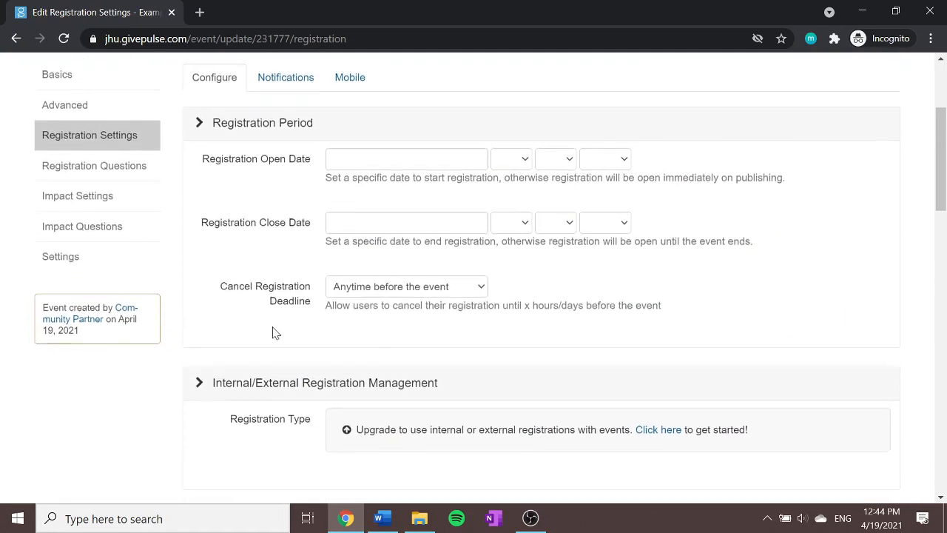
left_click(368, 284)
scroll(381, 248, "down", 3)
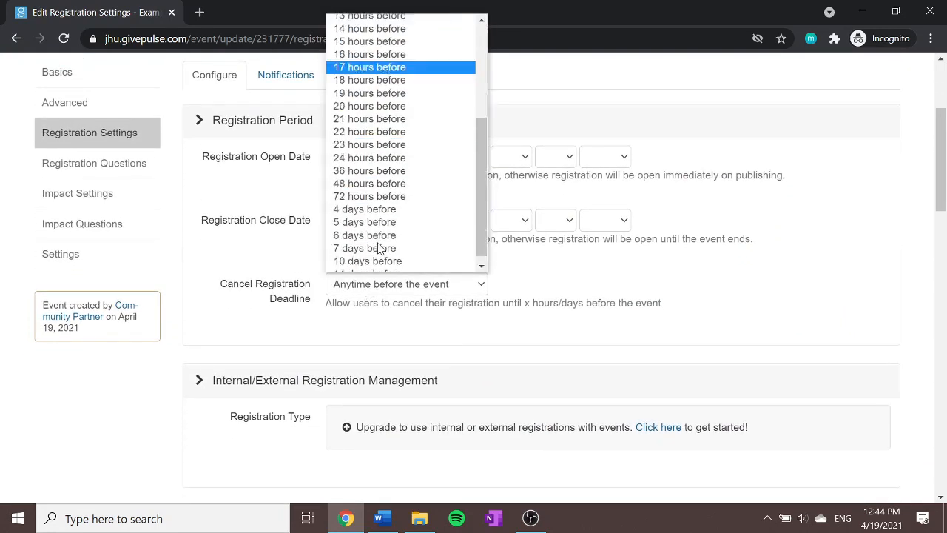
scroll(386, 236, "up", 5)
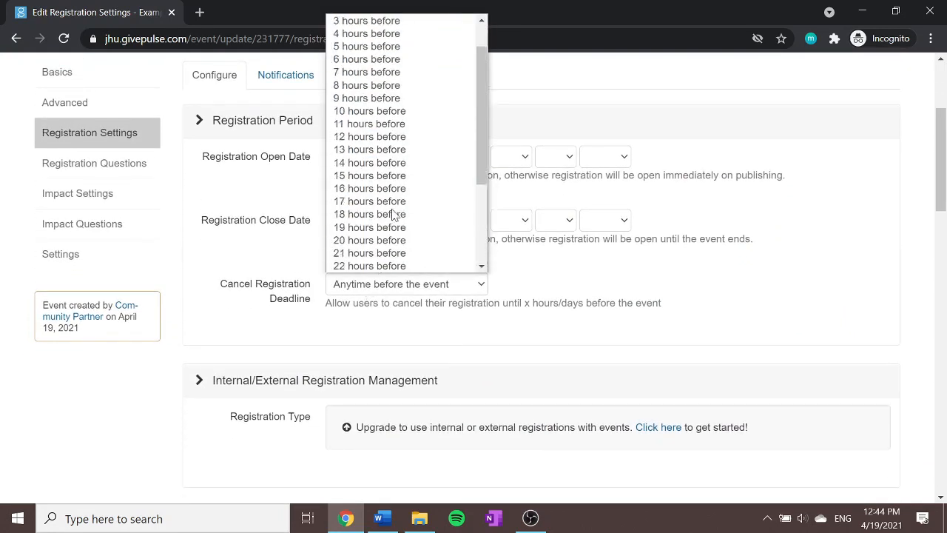
left_click(523, 278)
Review the registrant settings, including the registration approval options and the guest, minor, waitlist and group registration settings.
scroll(523, 277, "down", 5)
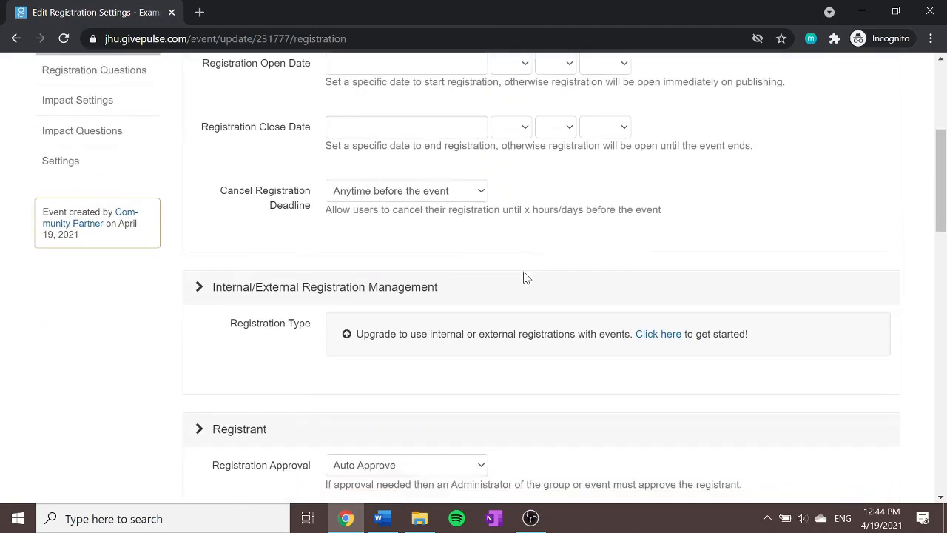
scroll(465, 281, "down", 1)
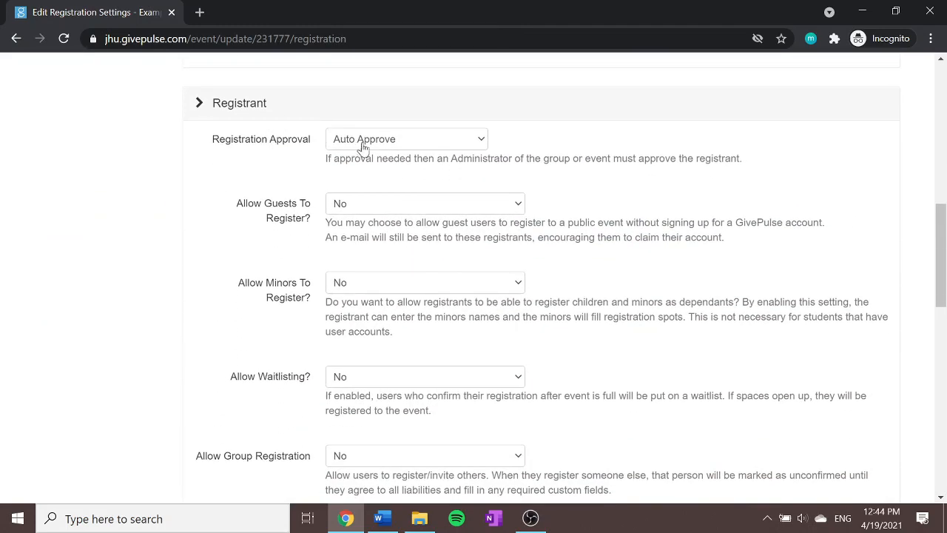
left_click(481, 146)
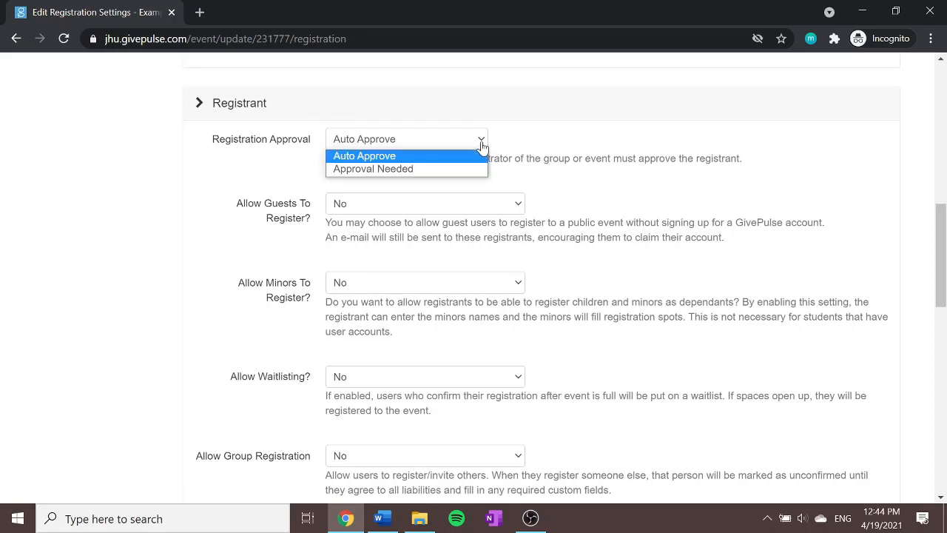
left_click(511, 175)
Review the event's registration notification settings and the registration statuses available for mobile sign-in.
scroll(286, 259, "up", 10)
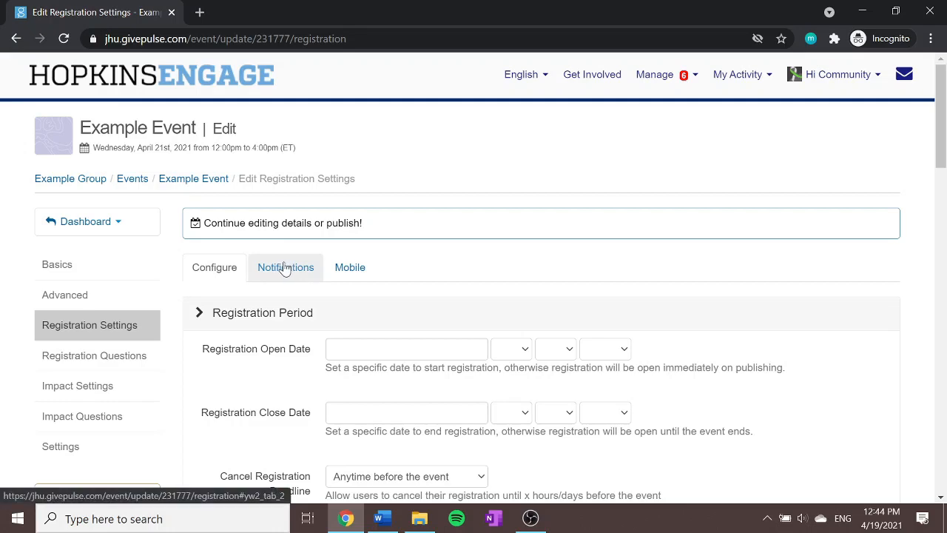
left_click(286, 268)
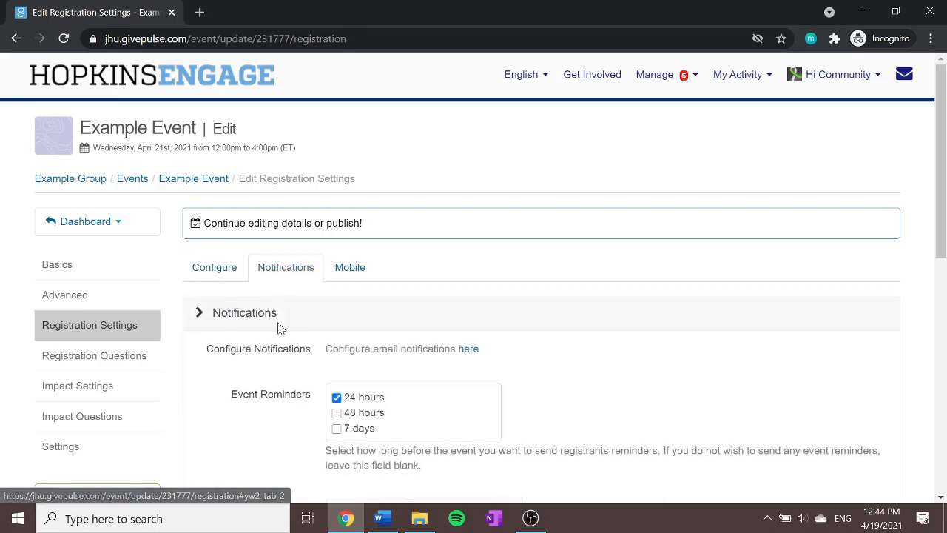
scroll(280, 326, "down", 2)
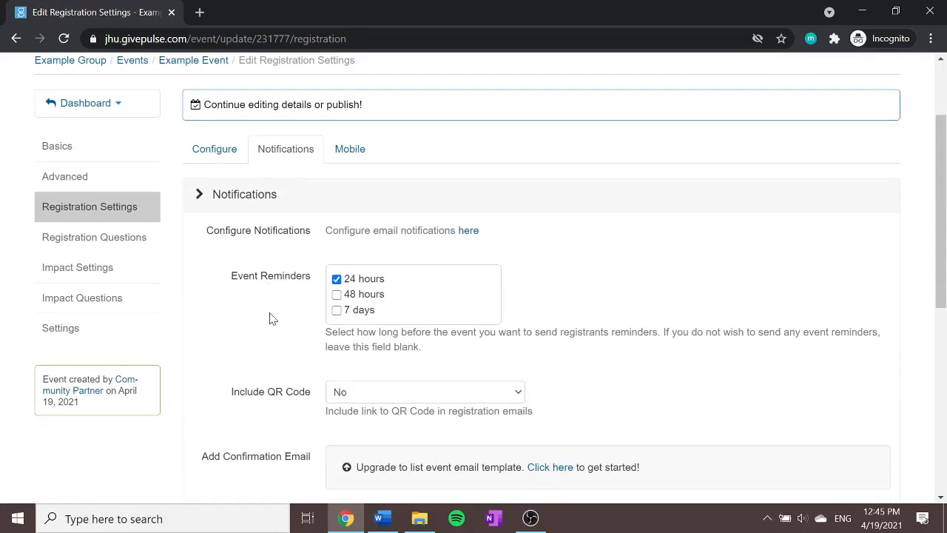
scroll(270, 317, "down", 1)
scroll(283, 254, "down", 1)
scroll(282, 254, "up", 2)
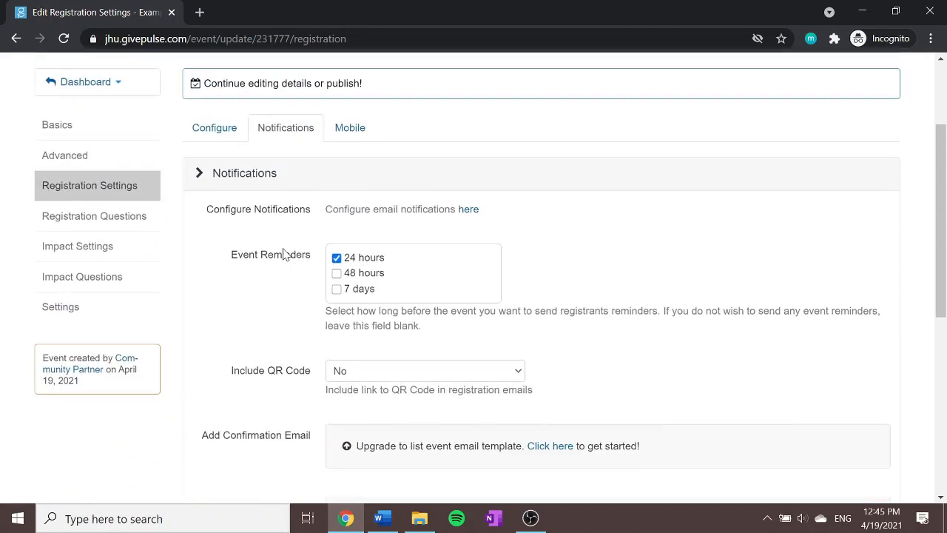
left_click(349, 131)
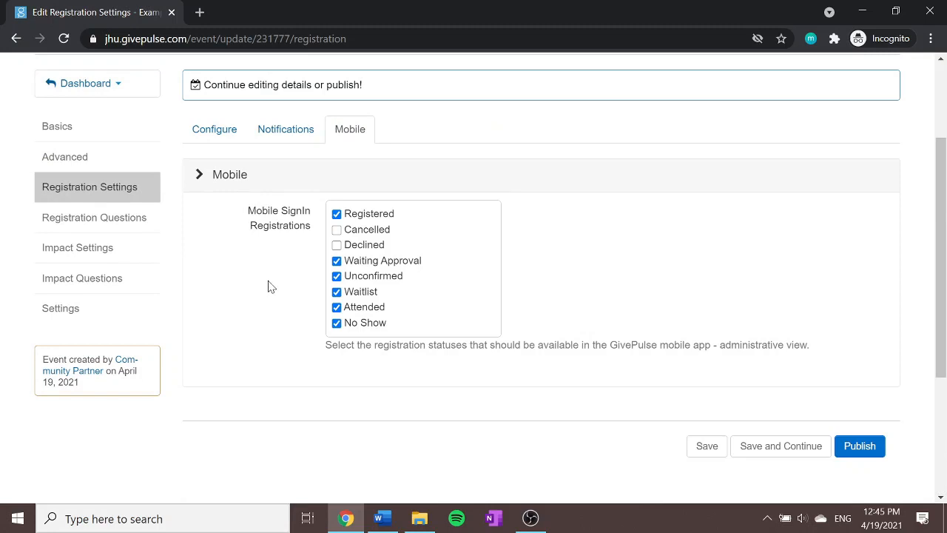
Open the event's registration questions and add a new Checkbox field to the form.
left_click(130, 220)
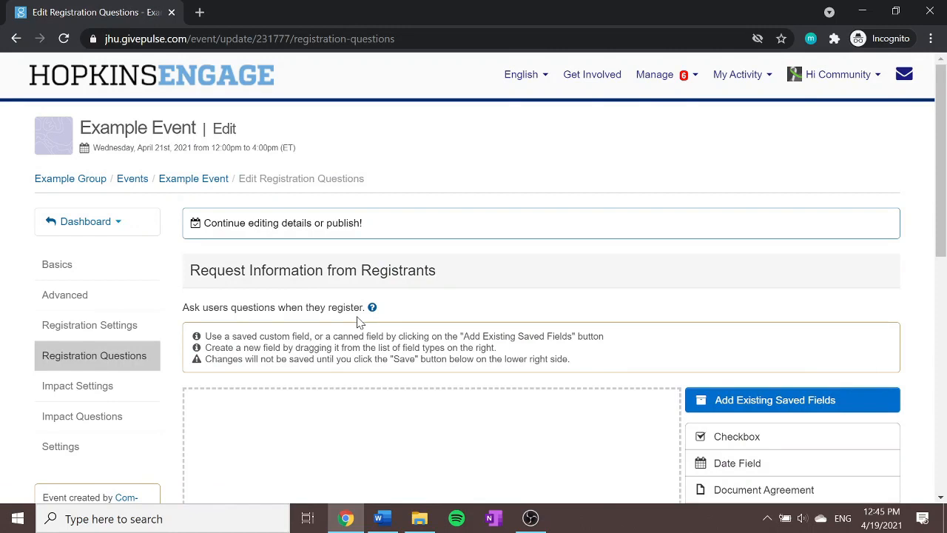
scroll(359, 324, "down", 3)
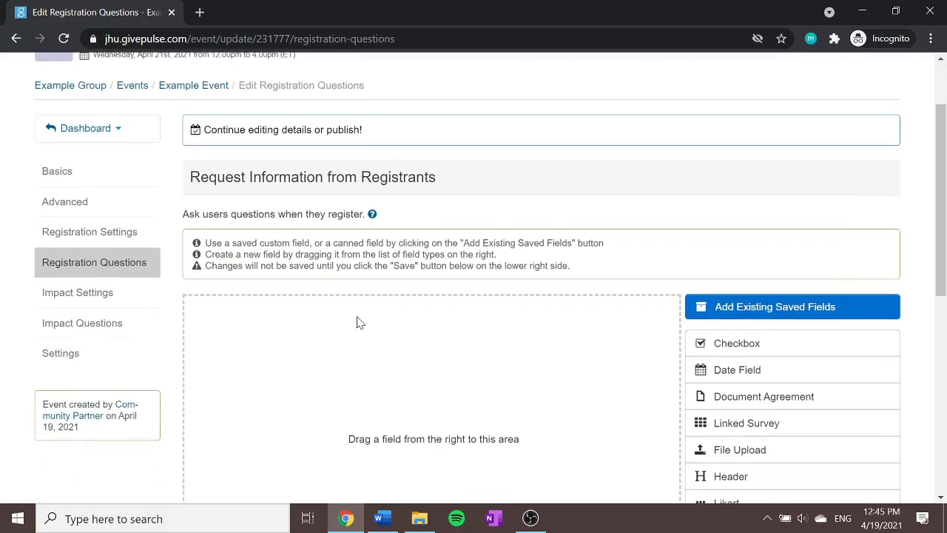
left_click_drag(723, 259, 405, 296)
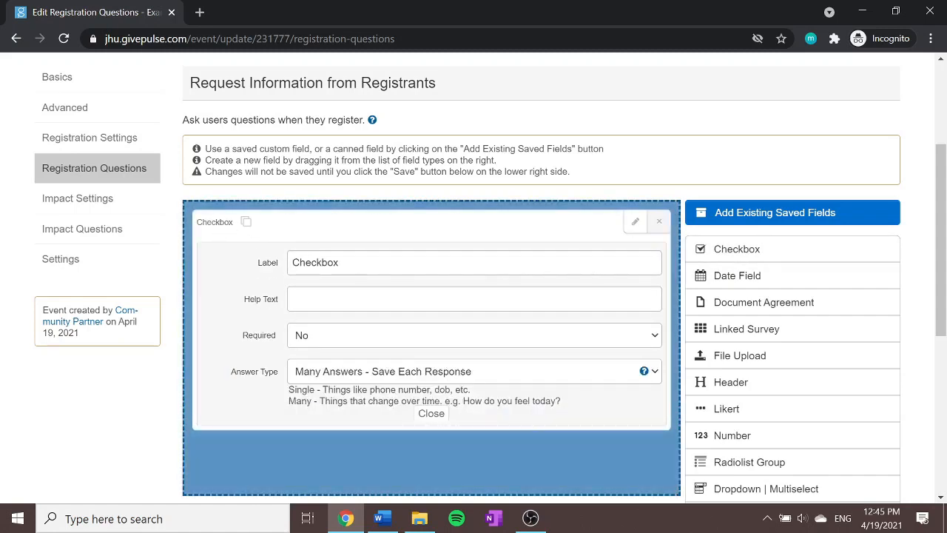
Replace the checkbox field's label with "Are you interested in driving people?".
left_click(339, 263)
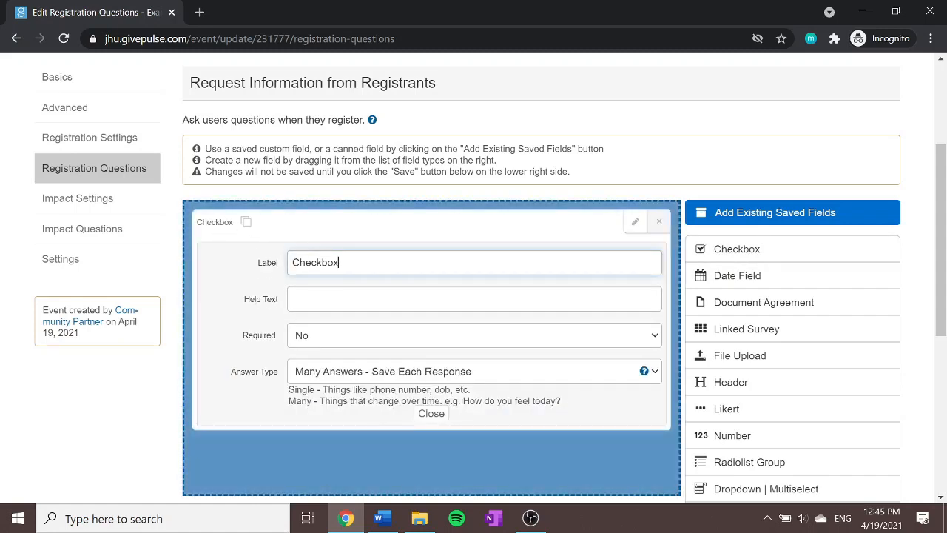
key("BackSpace")
key("BackSpace")
key("BackSpace")
key("BackSpace")
key("BackSpace")
key("BackSpace")
key("BackSpace")
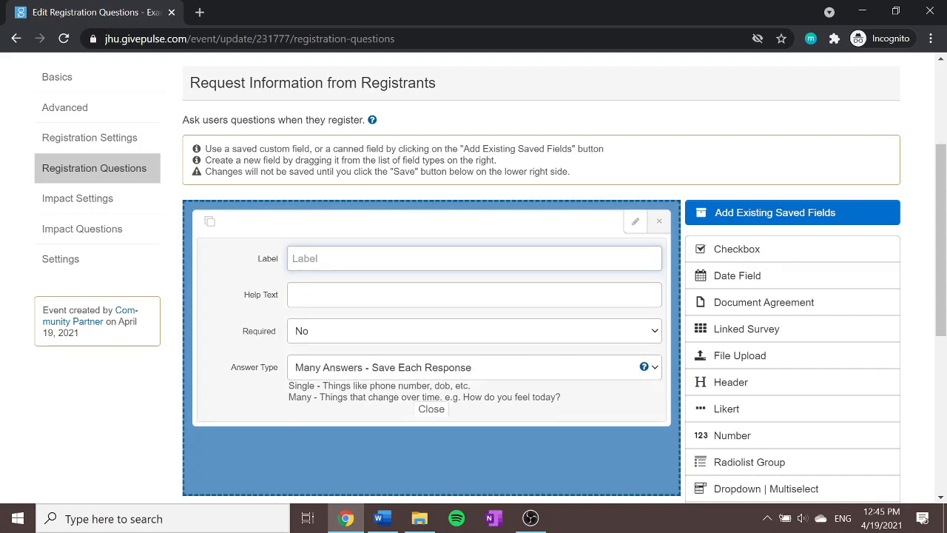
type("Are you ")
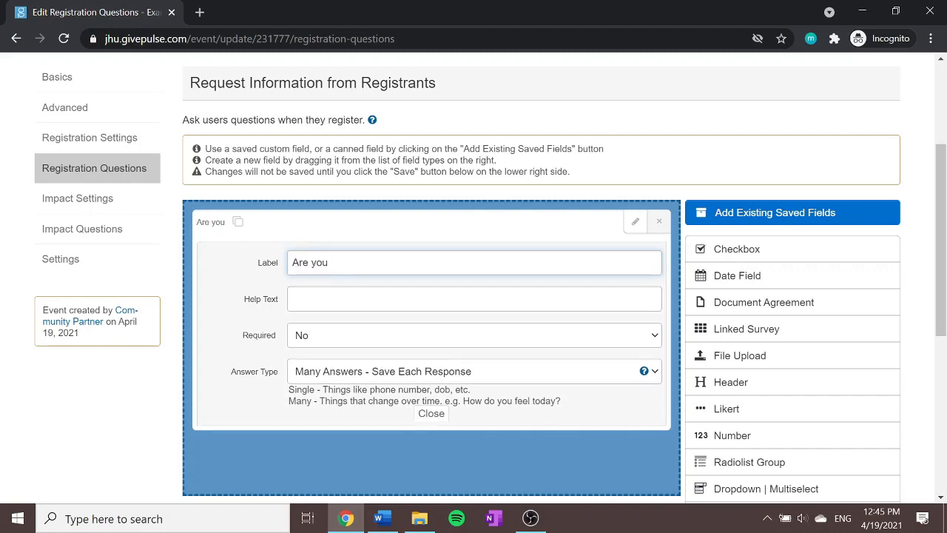
type("interested in ")
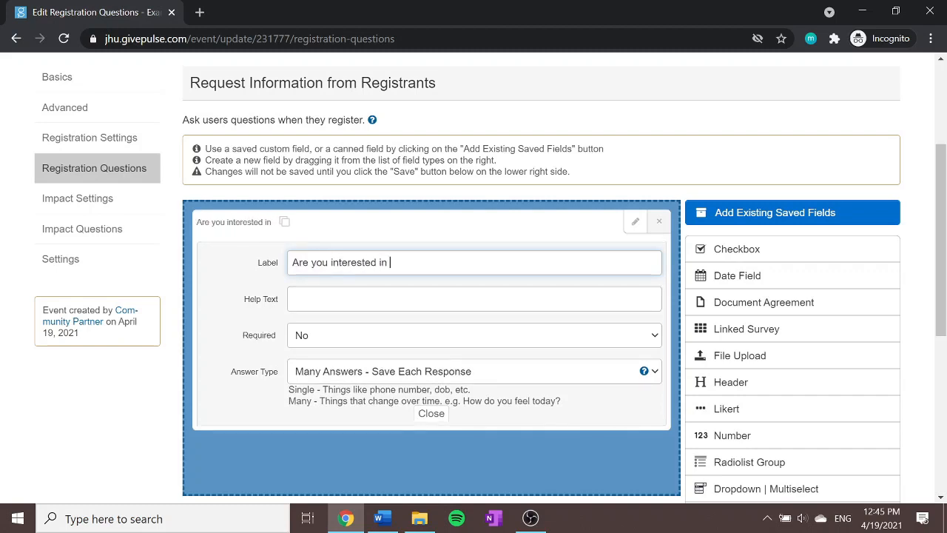
type("driving people?")
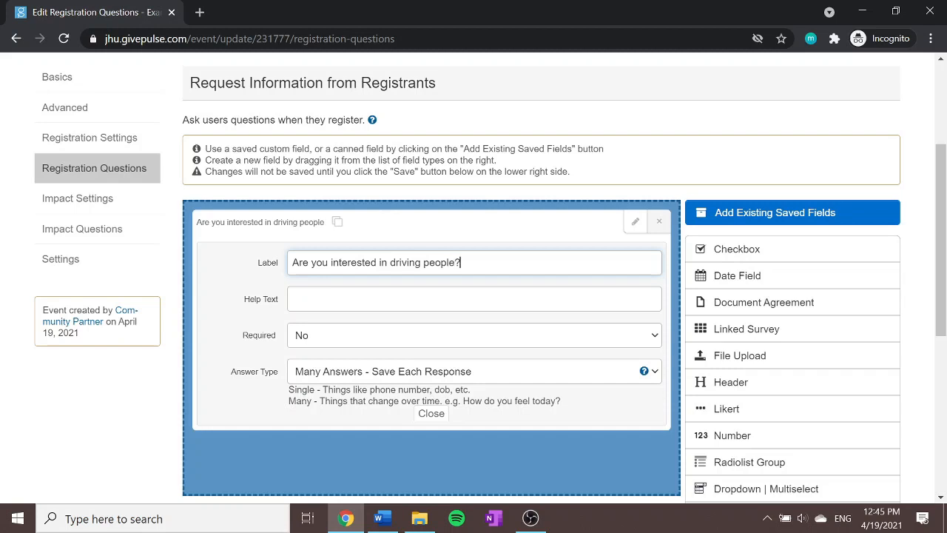
Enter "4/24 from 6-8pm ET" as the help text of the driving question.
left_click(293, 299)
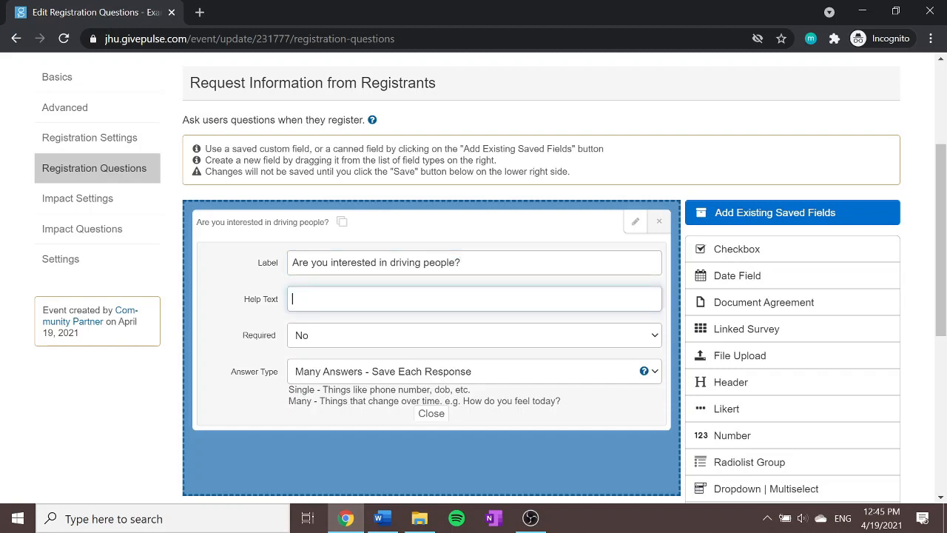
type("4/24")
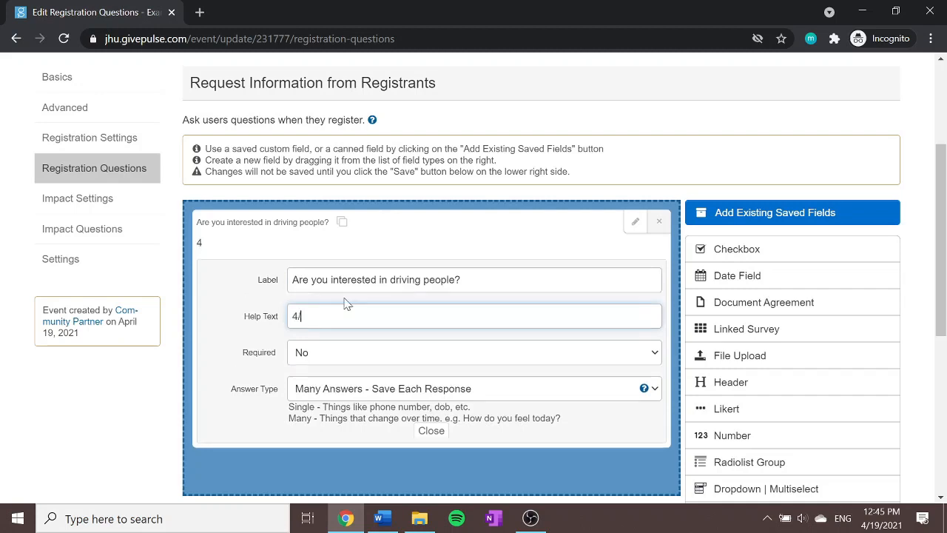
type("6-8pm ET")
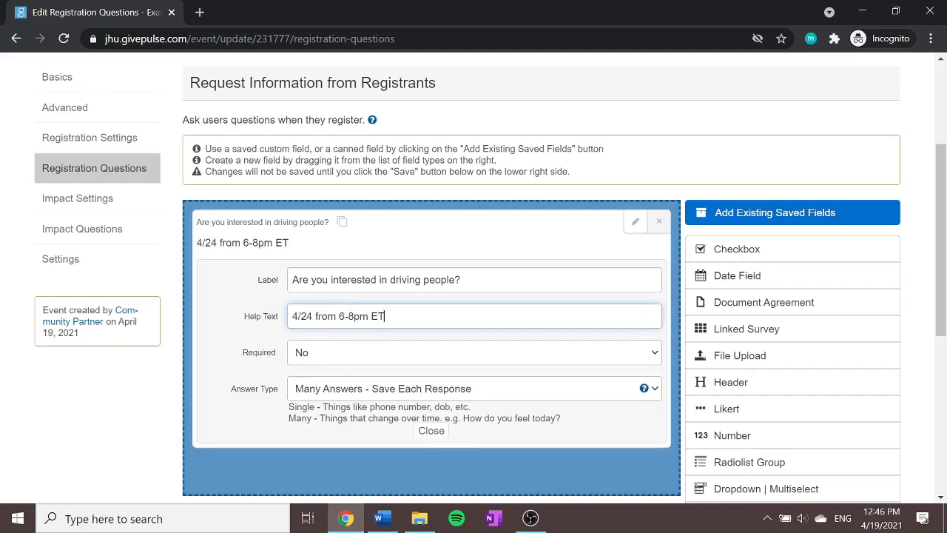
Make the driving question required for registrants.
scroll(353, 348, "down", 1)
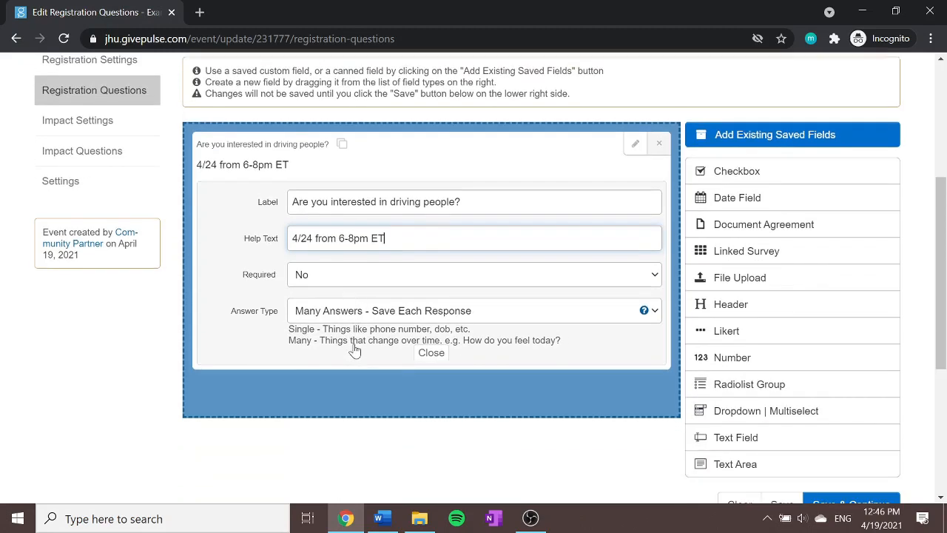
left_click(357, 279)
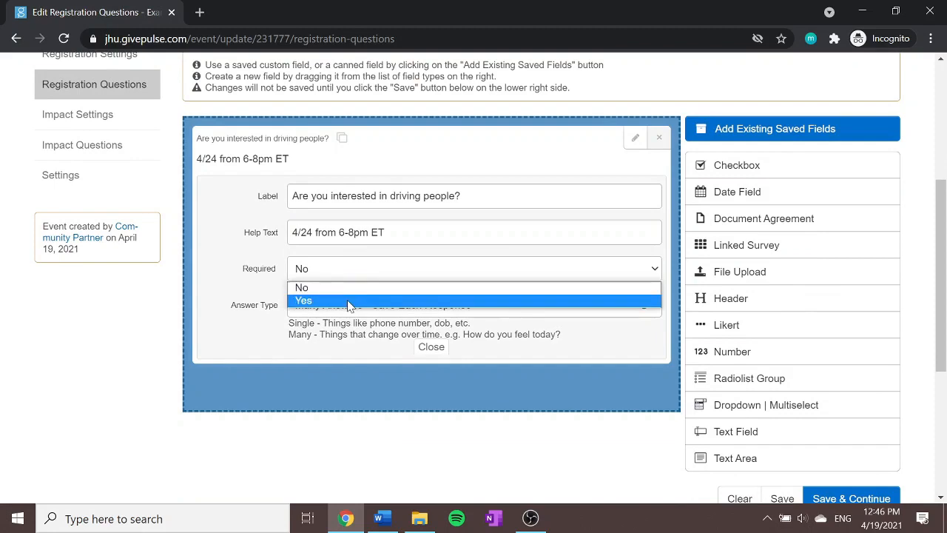
left_click(349, 300)
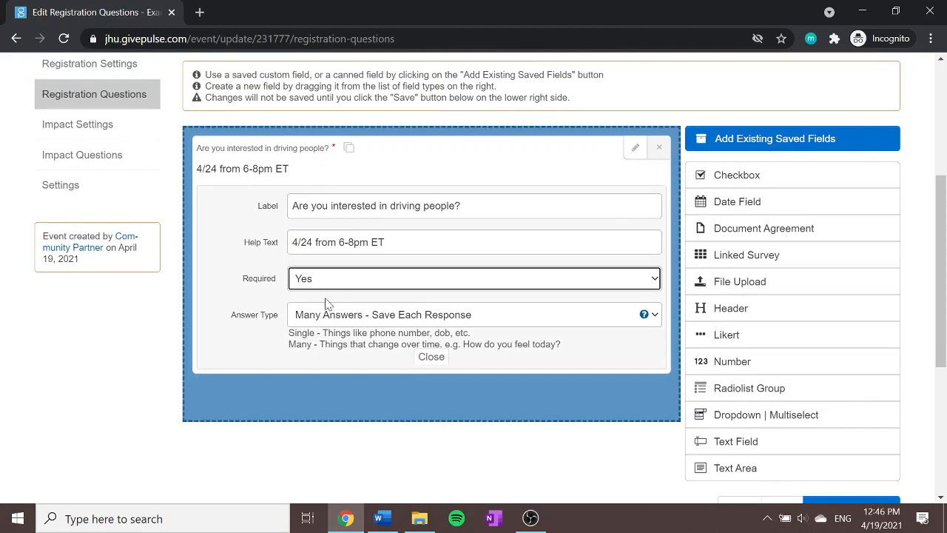
Review the driving question's answer type options and keep Many Answers - Save Each Response.
left_click(359, 322)
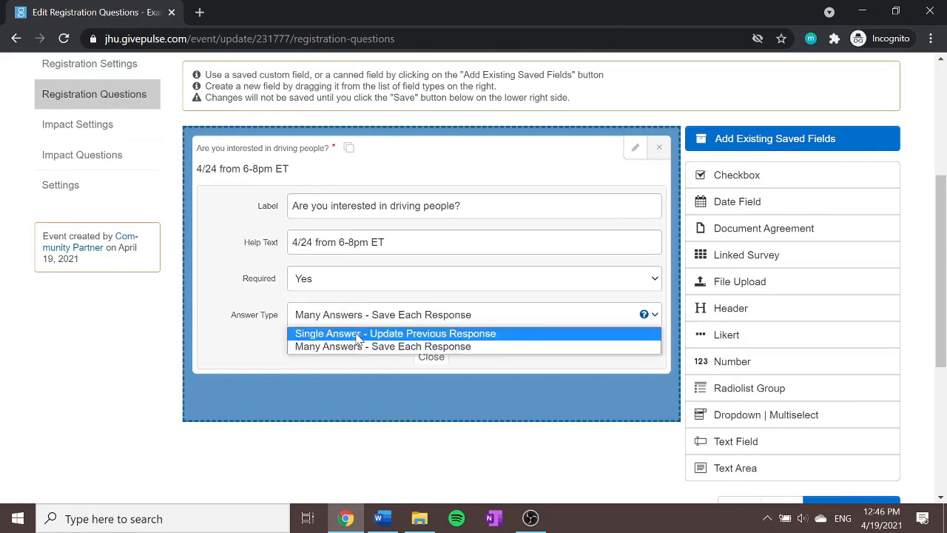
left_click(349, 356)
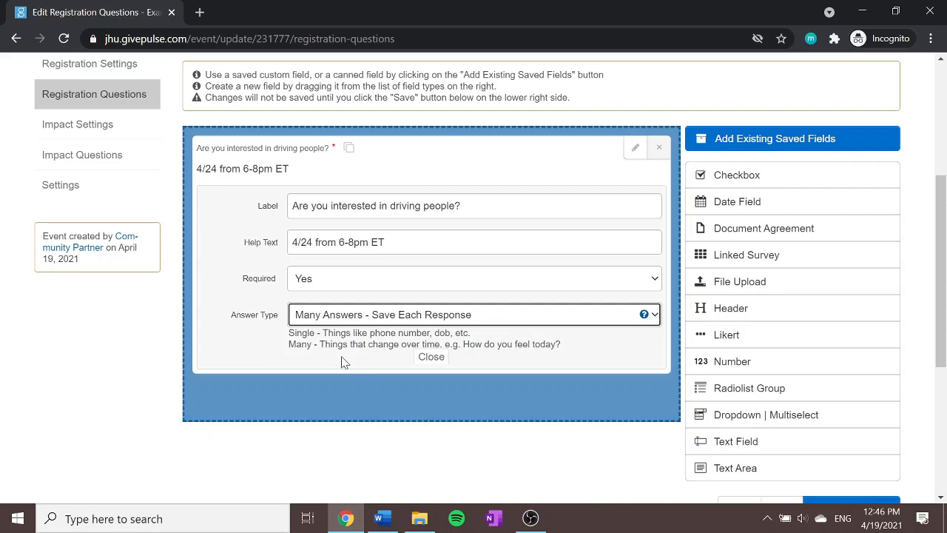
left_click(341, 317)
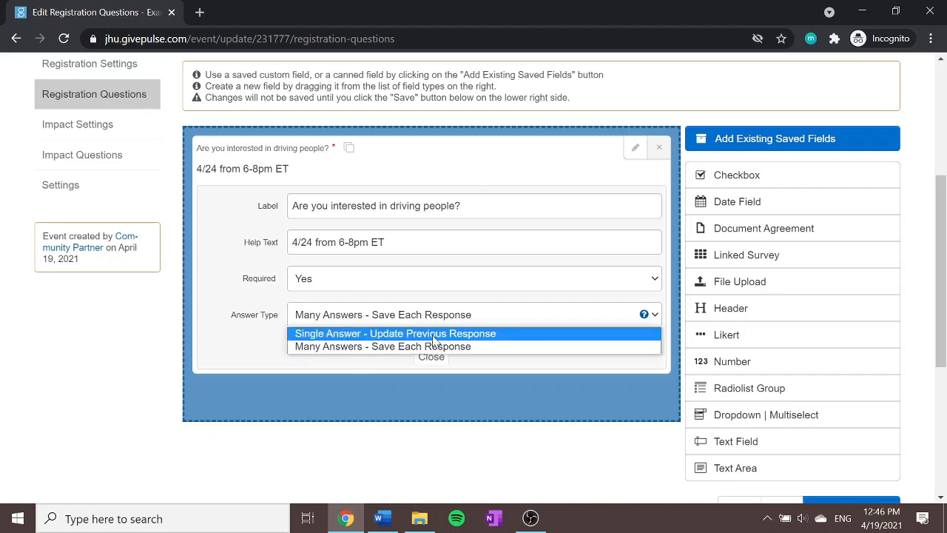
left_click(508, 347)
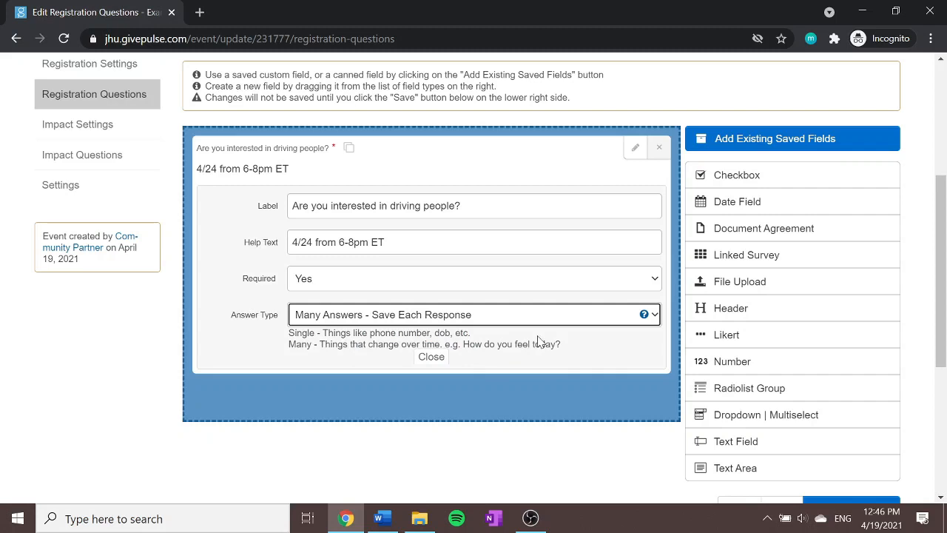
scroll(538, 354, "down", 1)
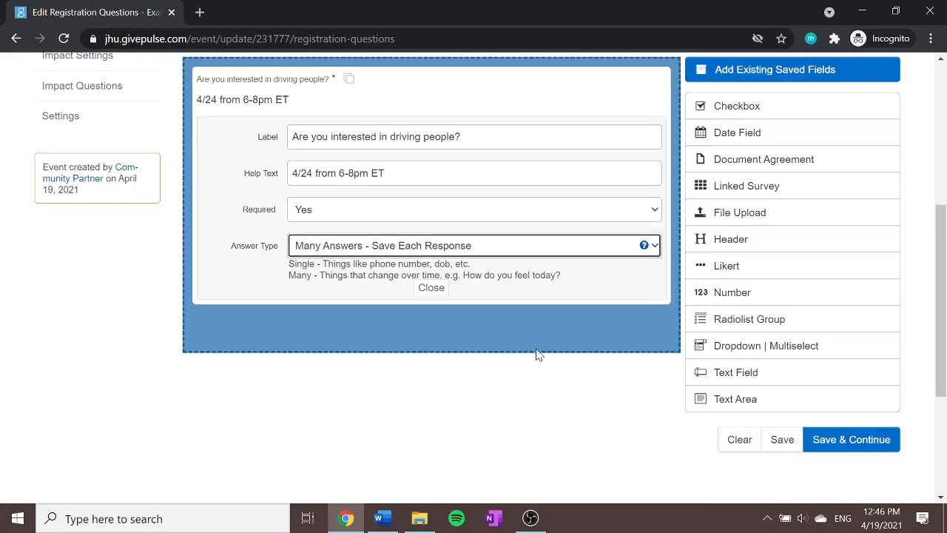
left_click(545, 288)
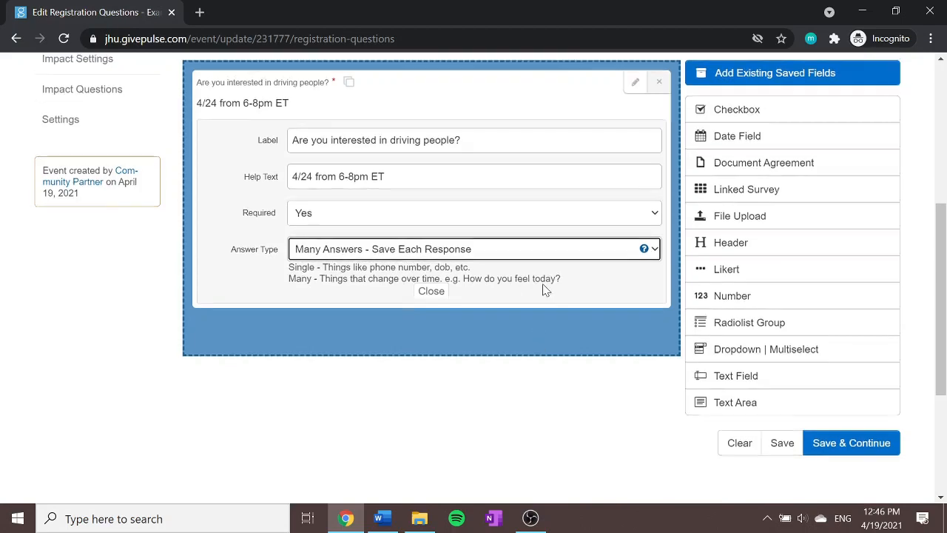
Browse the existing saved custom fields that can be added to the registration form, and close the list without adding any.
scroll(629, 244, "up", 2)
left_click(739, 185)
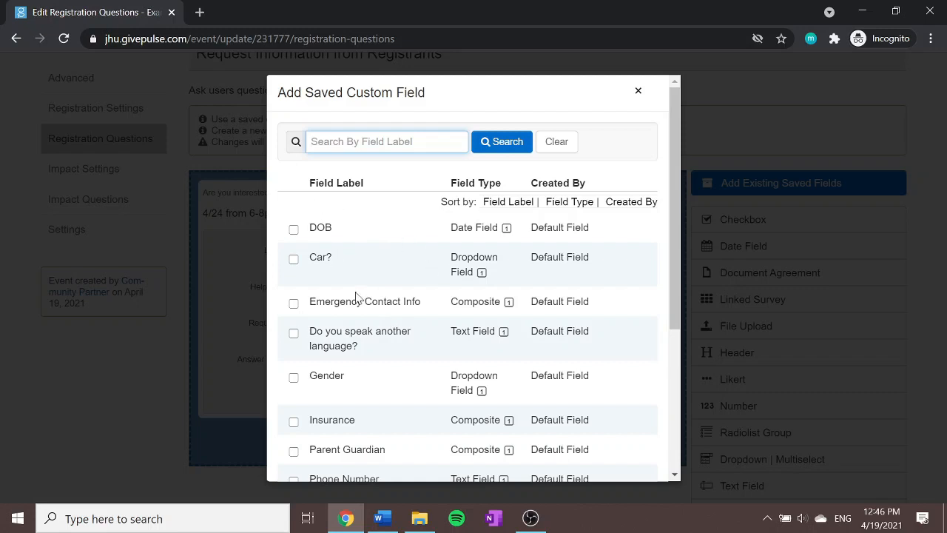
scroll(407, 298, "down", 3)
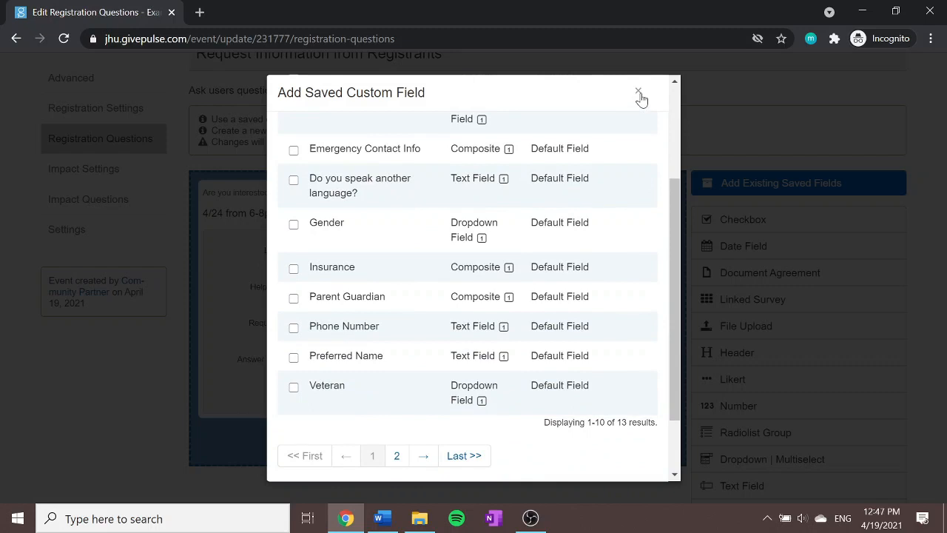
left_click(637, 92)
scroll(499, 212, "up", 3)
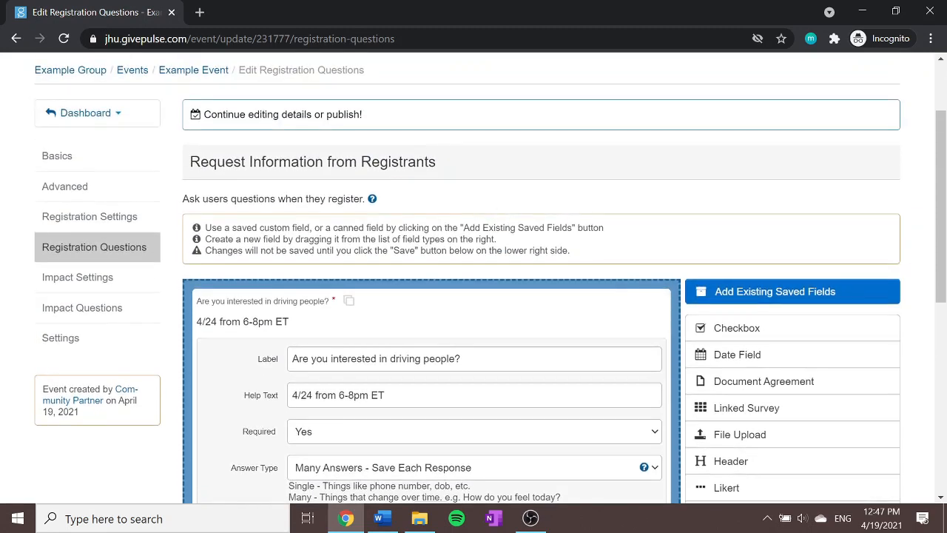
Open Example Group's management page in a new tab and go to its custom fields.
scroll(483, 261, "up", 2)
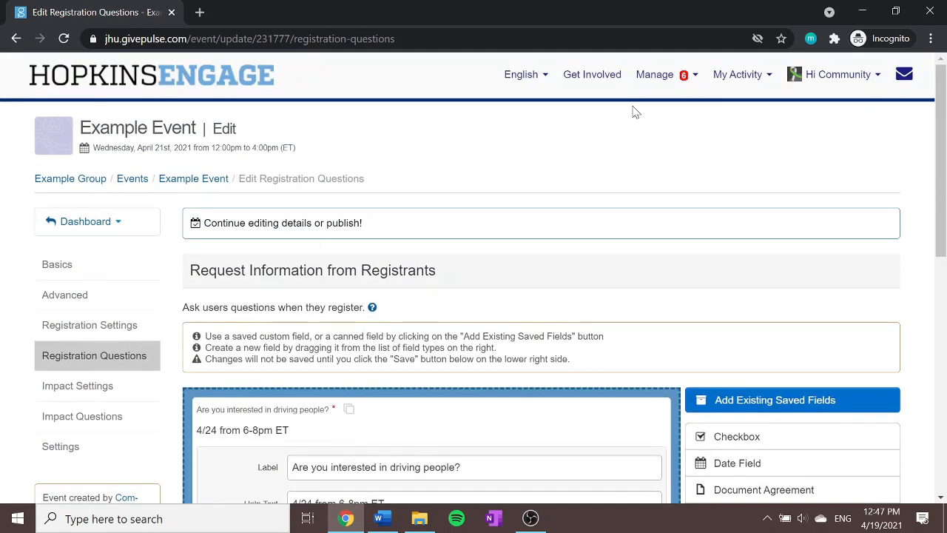
left_click(650, 80)
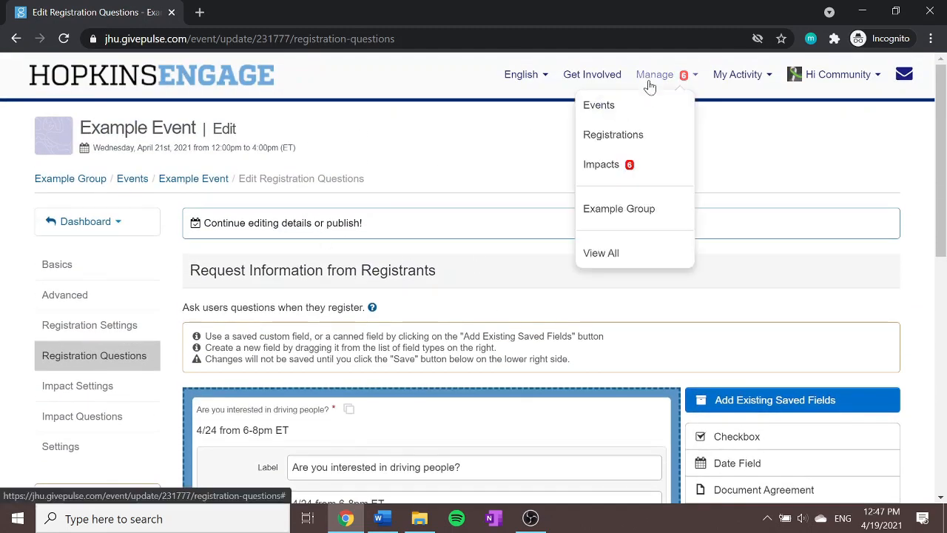
left_click_drag(614, 208, 470, 6)
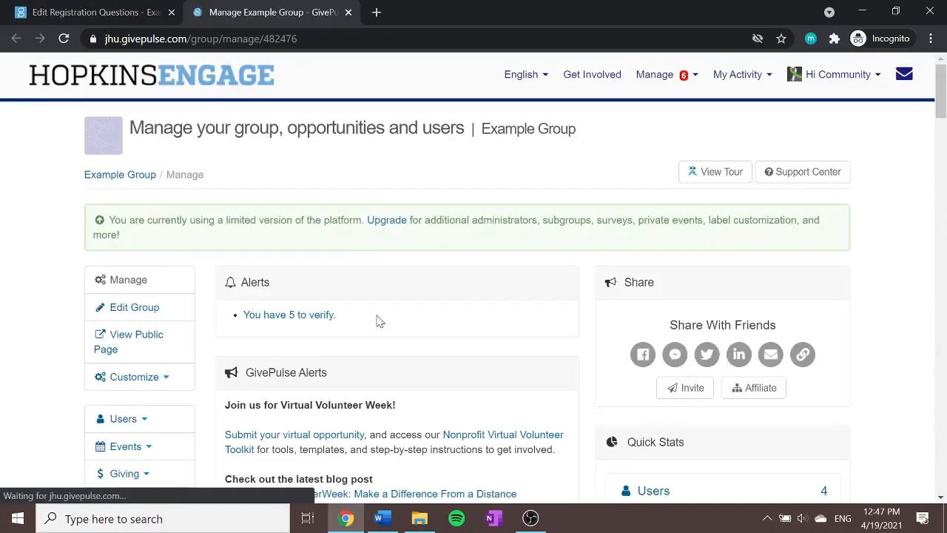
scroll(379, 321, "down", 2)
scroll(378, 320, "down", 3)
left_click(140, 330)
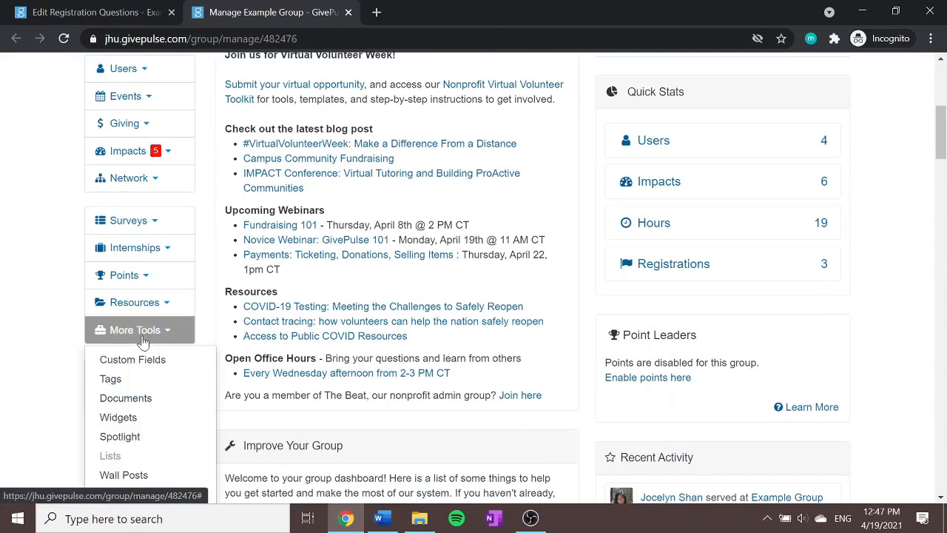
left_click(141, 359)
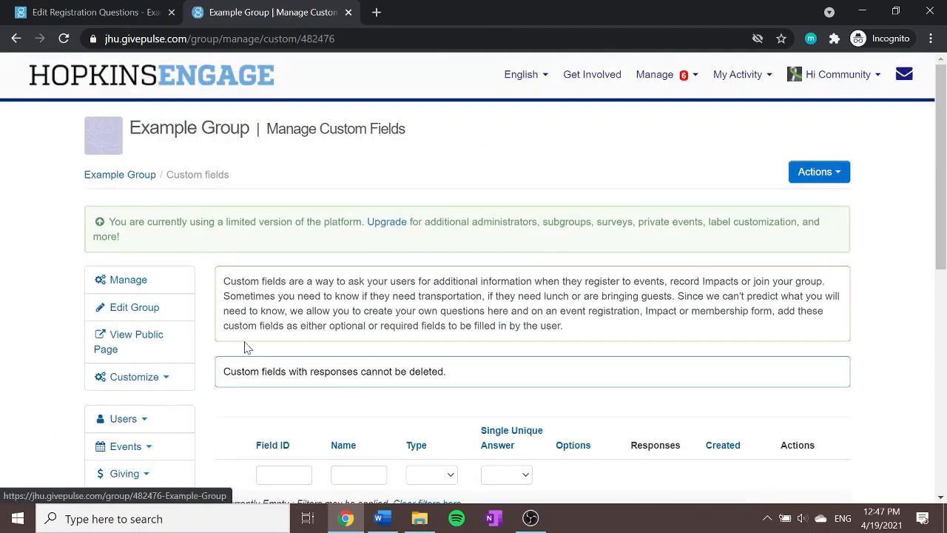
Open the form for adding a custom field to the group and review the available field types.
left_click(813, 173)
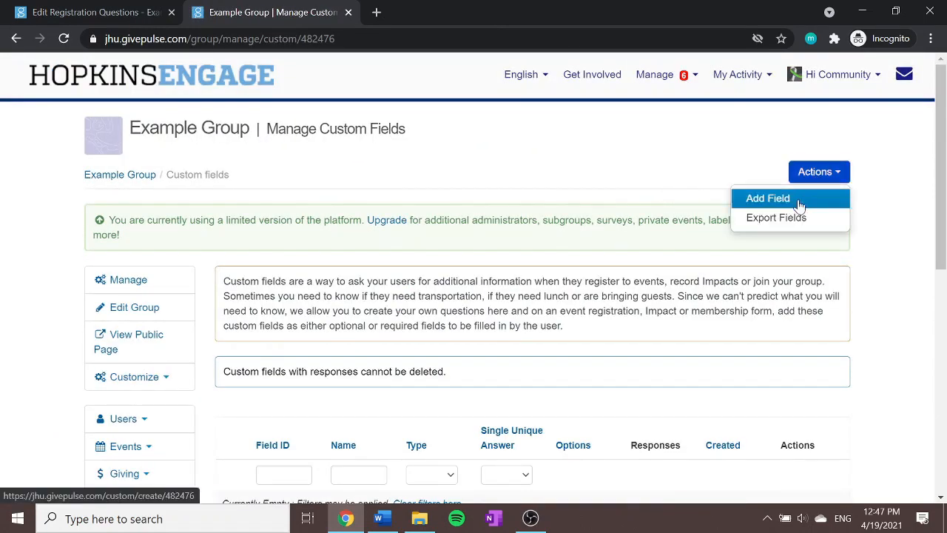
left_click(769, 198)
scroll(478, 281, "down", 2)
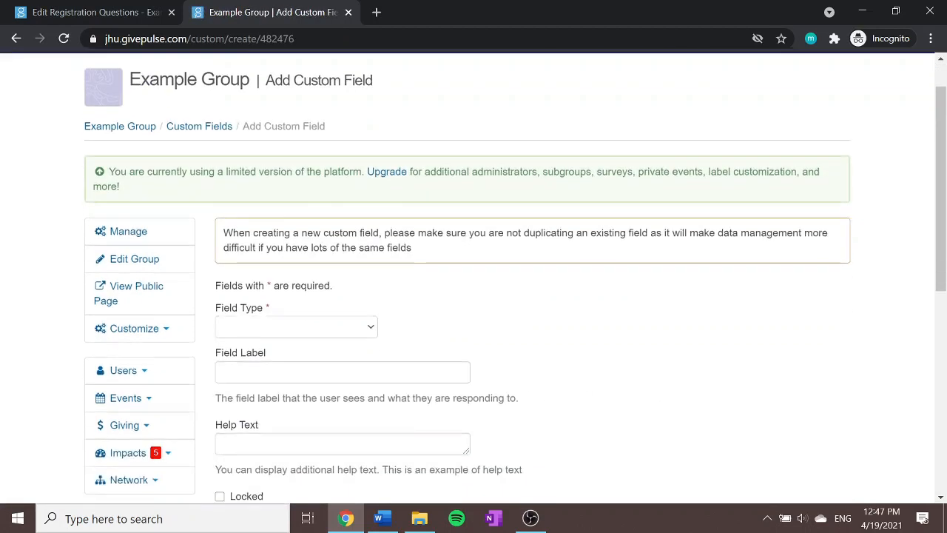
scroll(401, 266, "down", 2)
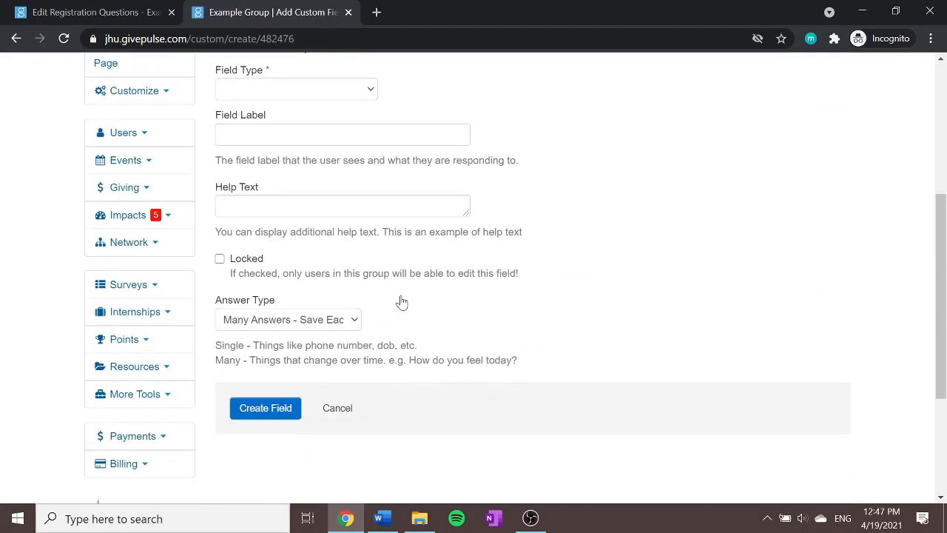
left_click(348, 171)
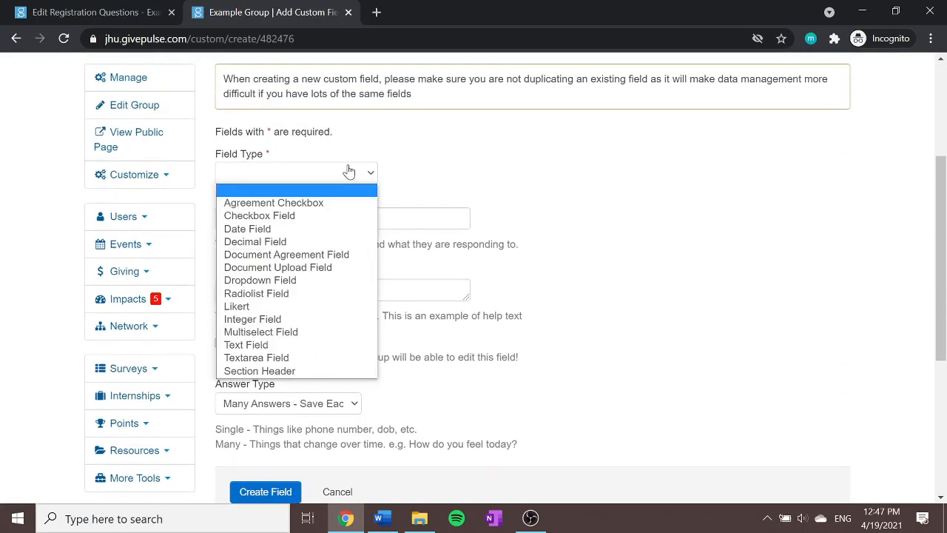
left_click(448, 238)
key("Tab")
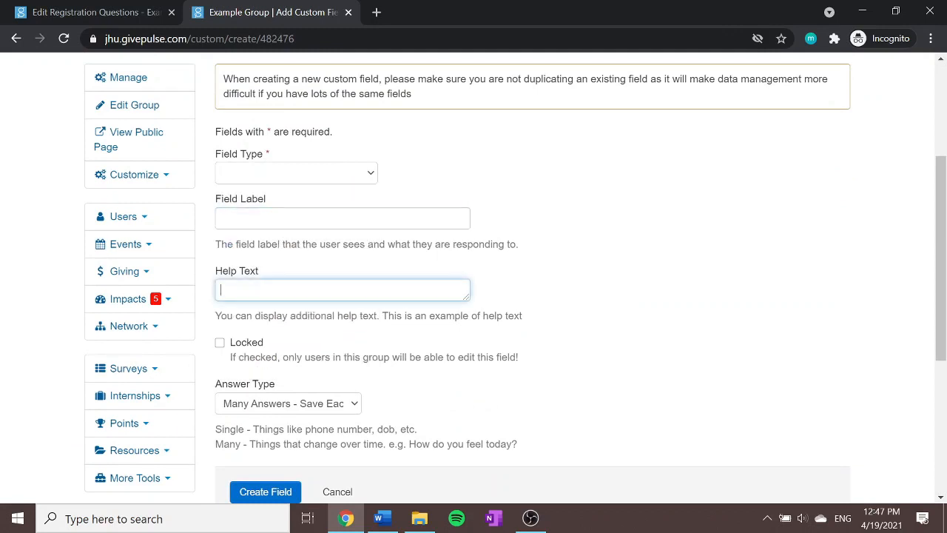
Review the custom field's answer type options, and close the form's tab without creating a field.
scroll(348, 336, "down", 1)
left_click(327, 330)
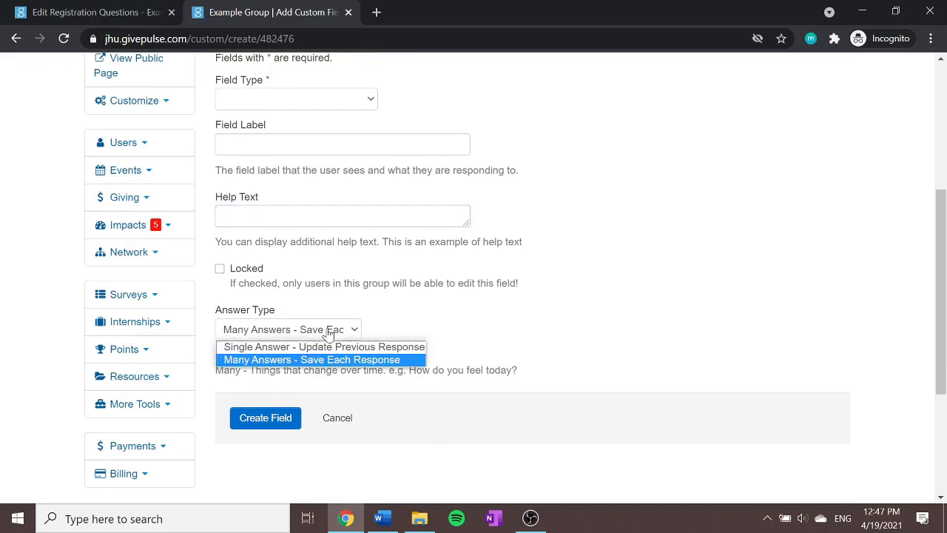
left_click(391, 325)
scroll(354, 333, "up", 1)
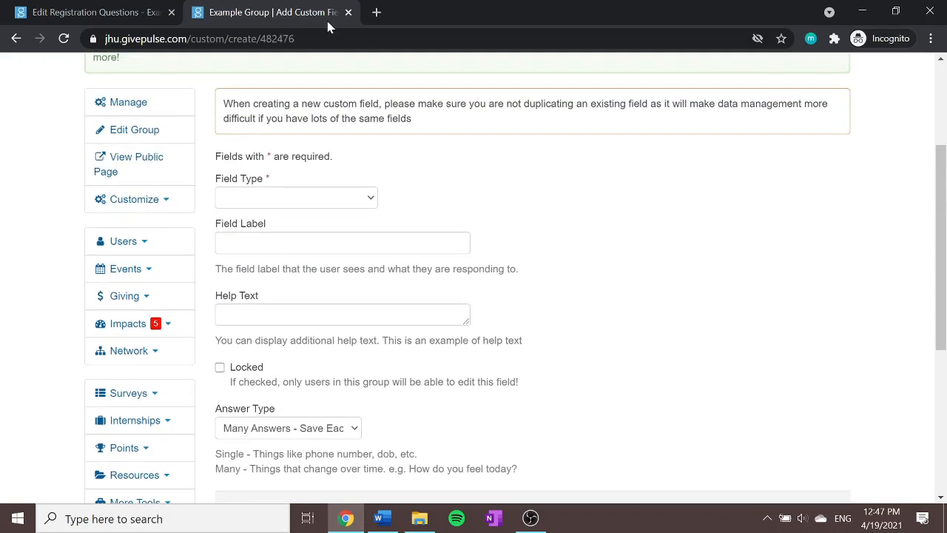
left_click(347, 13)
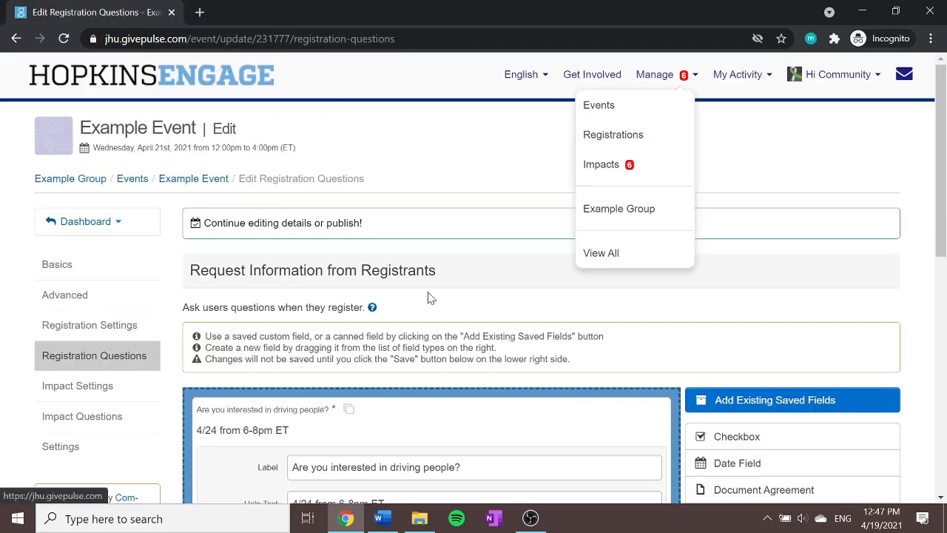
Save the event's registration questions and continue to the impact settings.
scroll(427, 298, "down", 1)
scroll(427, 303, "down", 4)
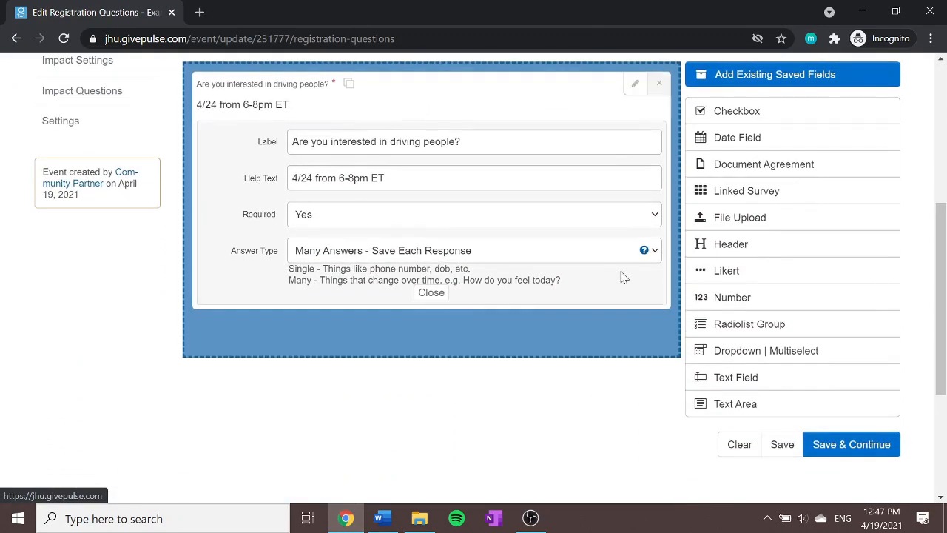
scroll(541, 328, "up", 1)
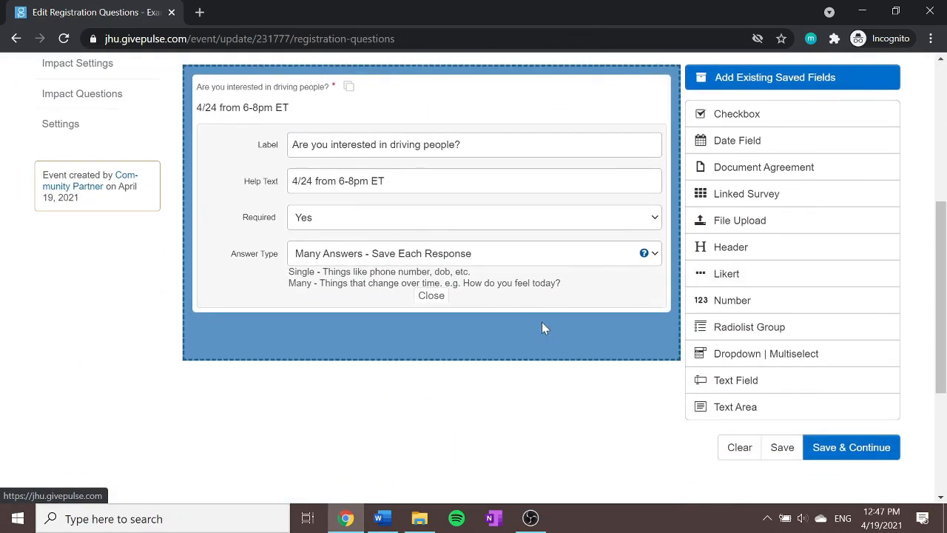
scroll(541, 328, "up", 2)
scroll(533, 254, "down", 1)
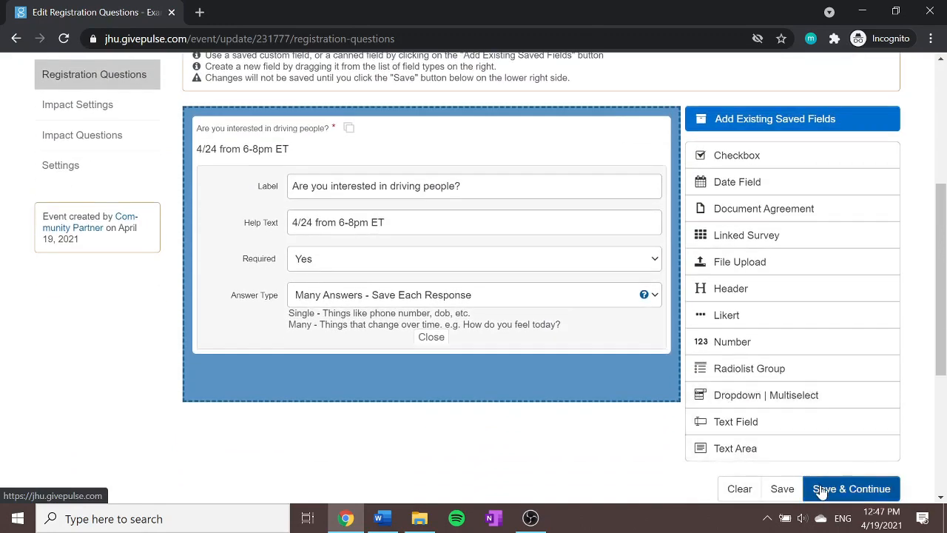
left_click(821, 489)
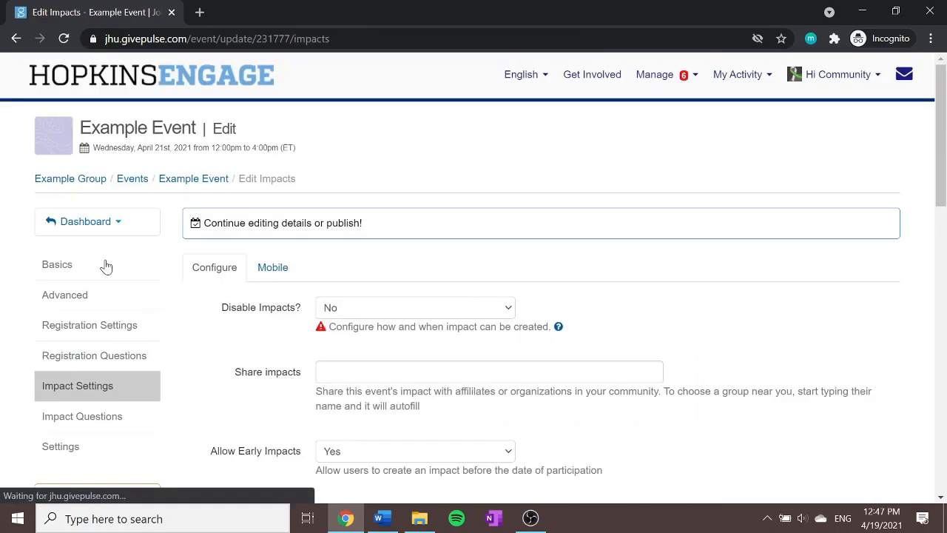
Look through the event's impact settings without changing them and go on to the impact questions.
scroll(163, 294, "down", 1)
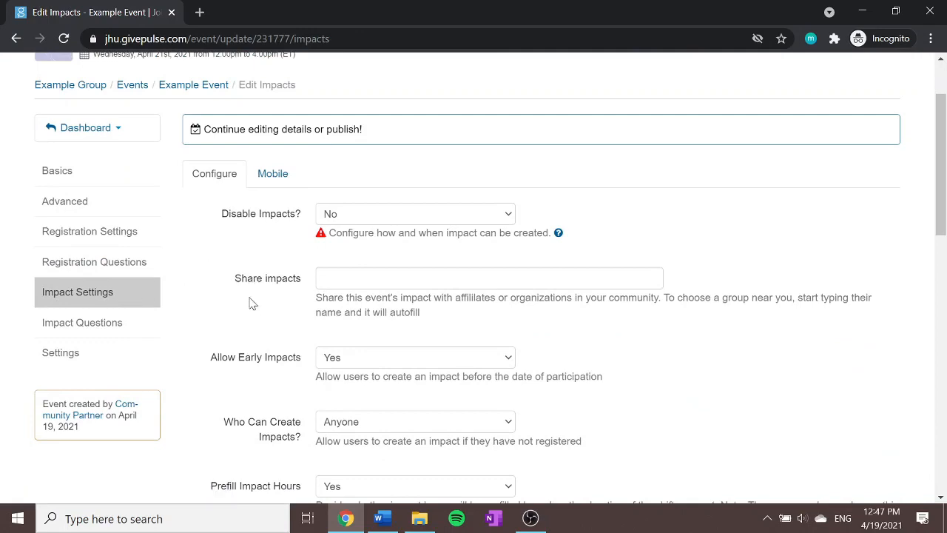
scroll(250, 295, "down", 1)
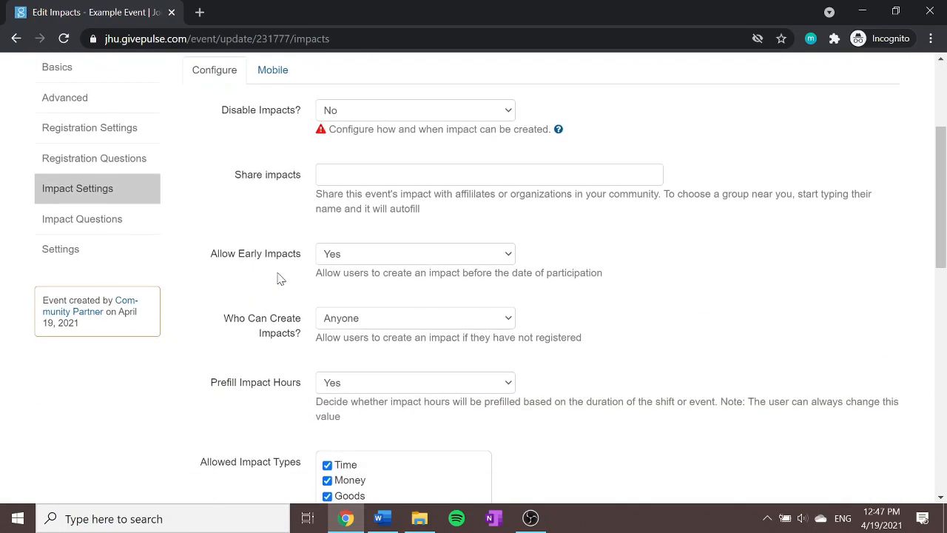
scroll(278, 260, "down", 2)
scroll(121, 265, "up", 3)
left_click(120, 261)
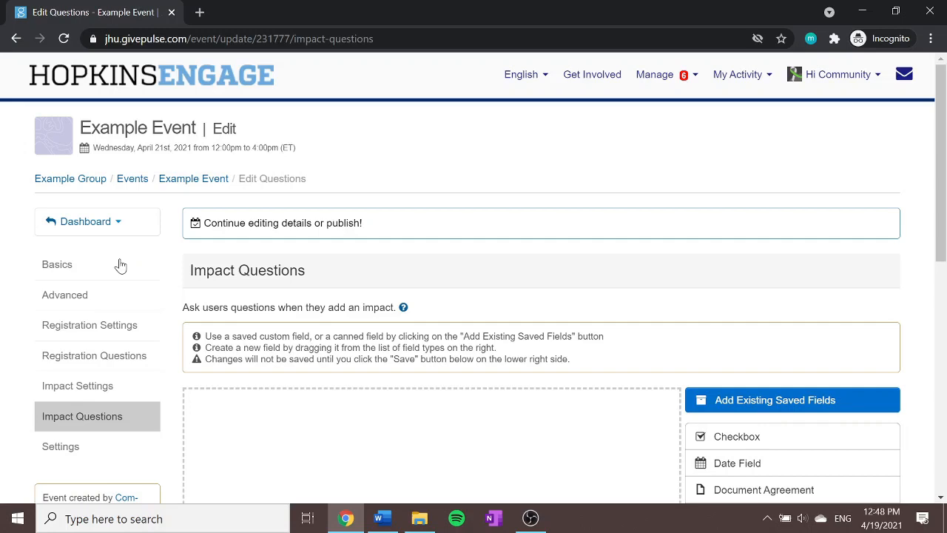
Review the field types for impact questions, then save without adding any and continue to the event's general settings.
scroll(339, 330, "down", 3)
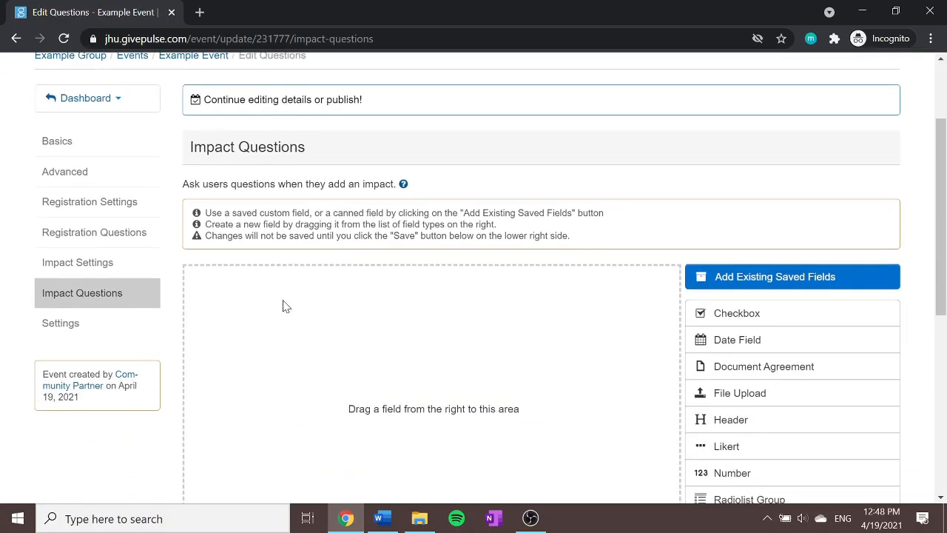
scroll(284, 305, "down", 2)
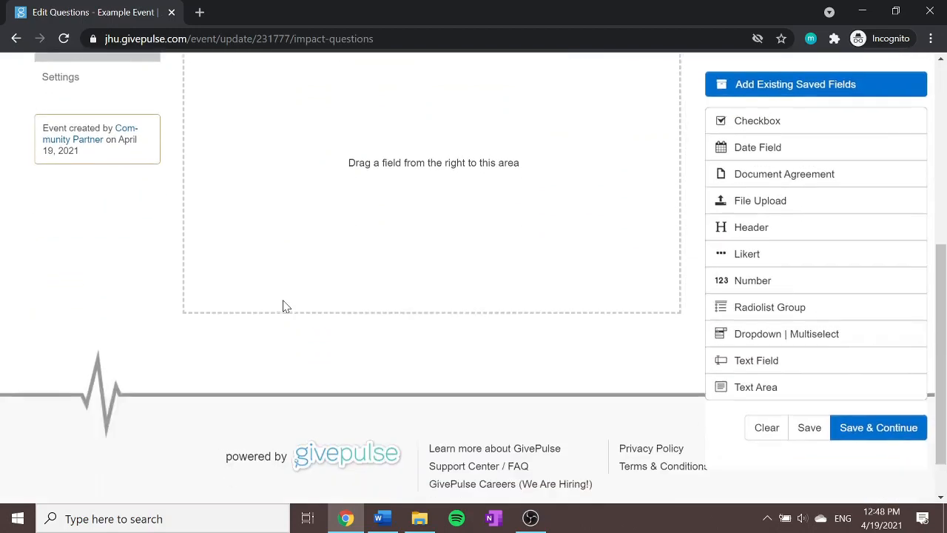
scroll(284, 306, "up", 2)
scroll(725, 361, "down", 2)
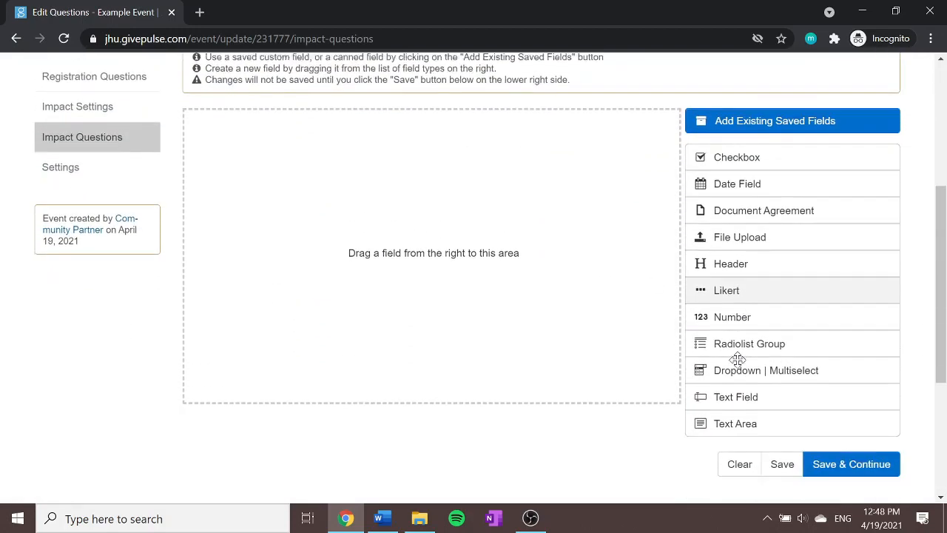
left_click(851, 433)
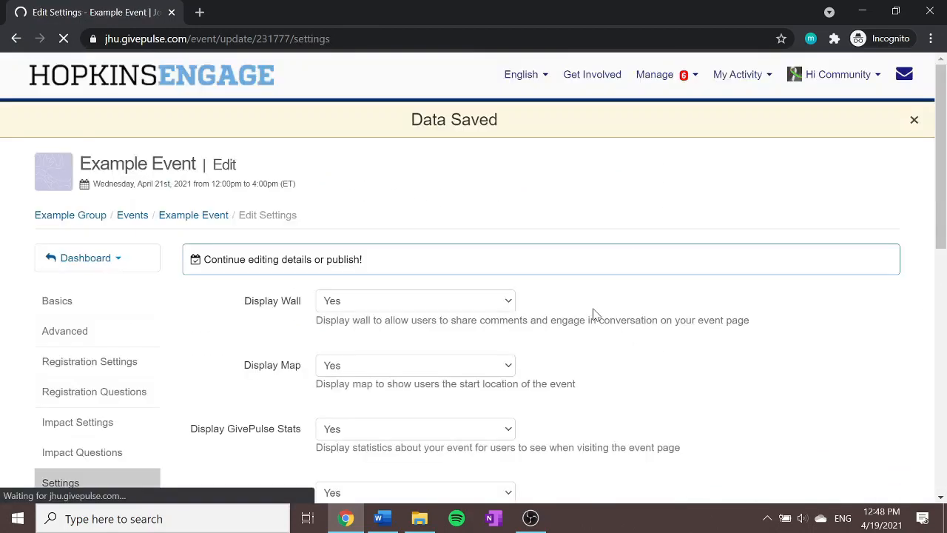
Keep the event's display and notification settings as they are and publish the event.
scroll(594, 313, "down", 5)
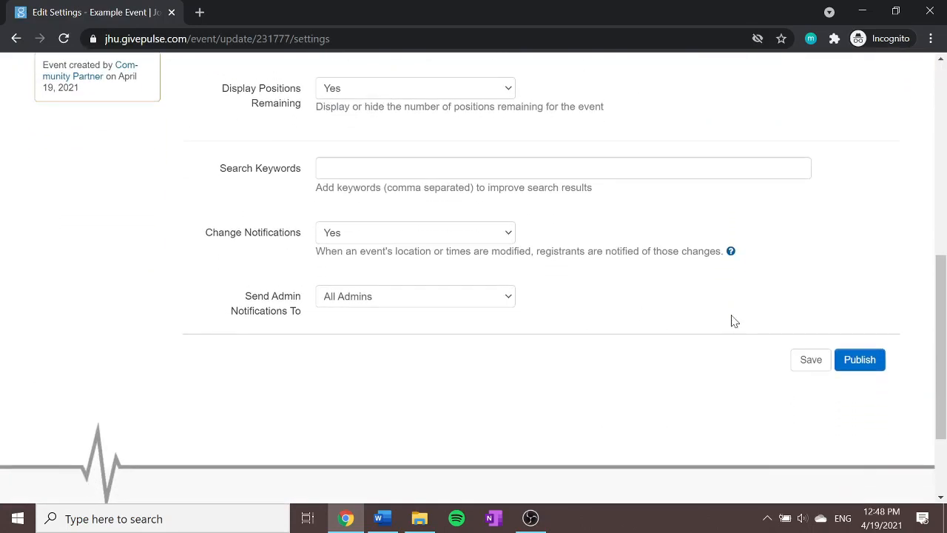
left_click(857, 360)
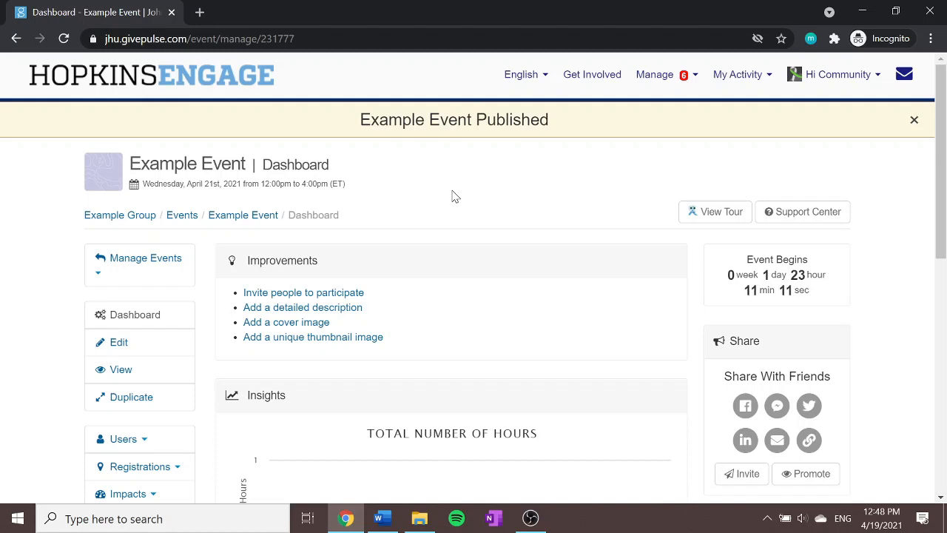
Open the published event's public page and look through its details and admin options.
left_click(120, 369)
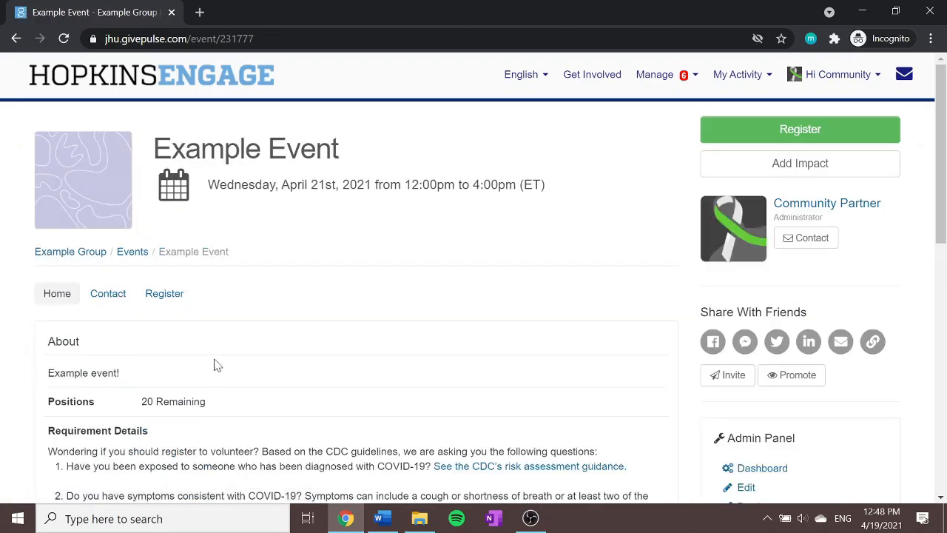
scroll(281, 375, "down", 1)
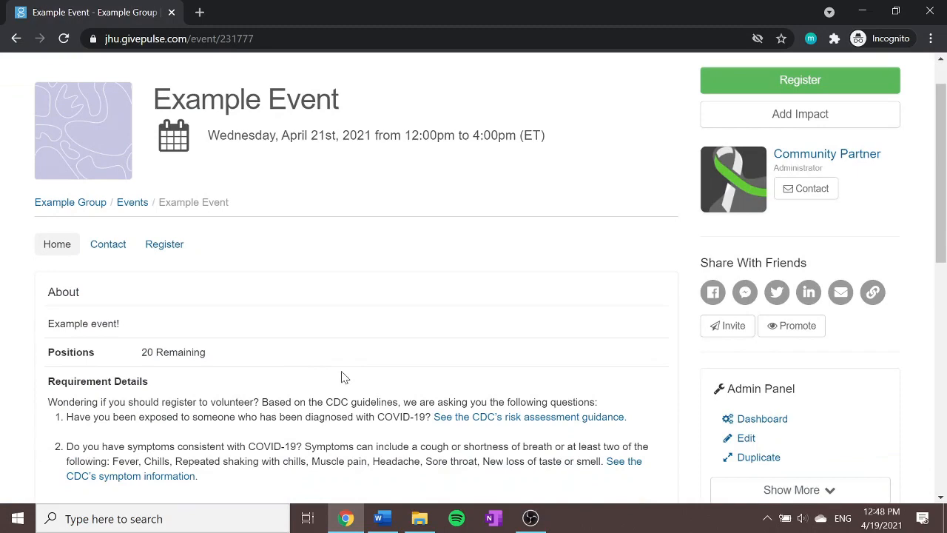
scroll(344, 377, "down", 2)
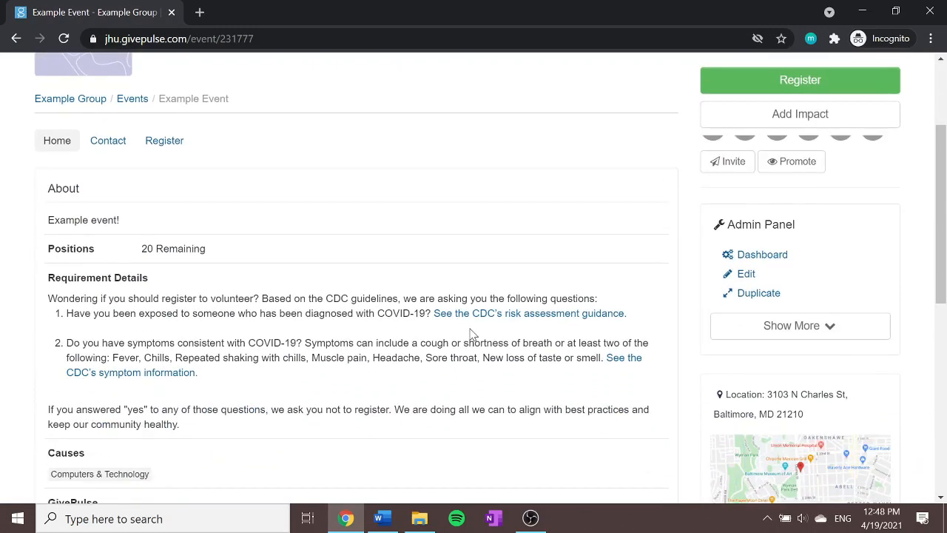
left_click(740, 279)
scroll(592, 313, "down", 2)
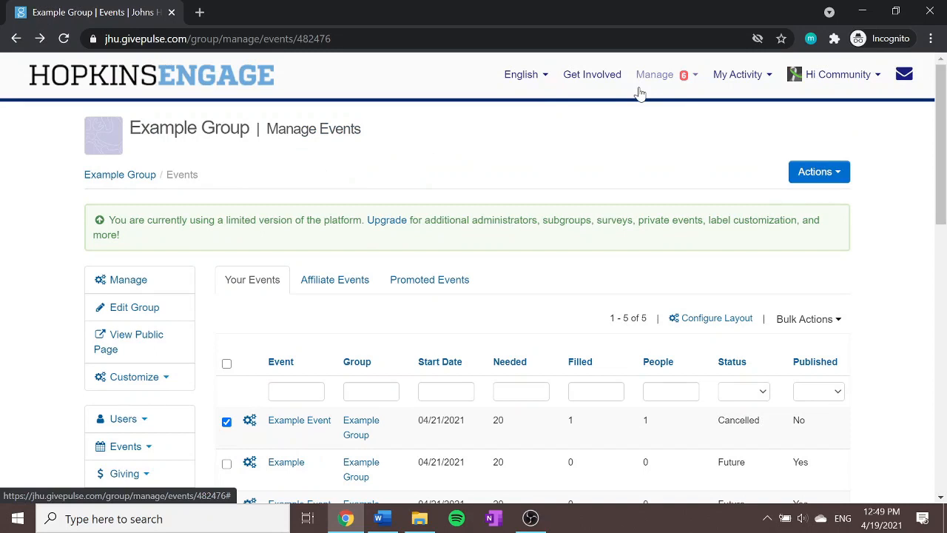
Go to Example Group's list of managed events and open the dashboard of the published Example Event.
left_click(640, 92)
left_click(622, 207)
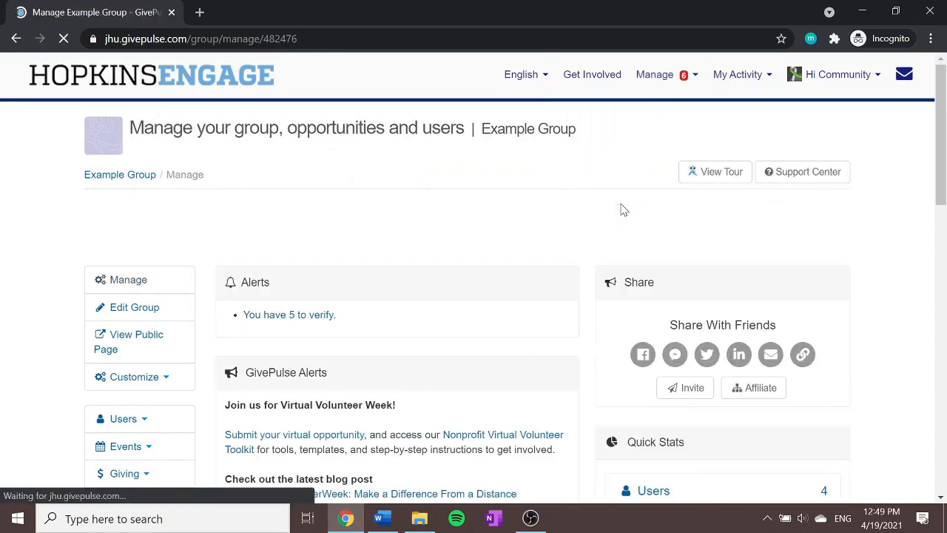
scroll(513, 195, "down", 2)
left_click(157, 318)
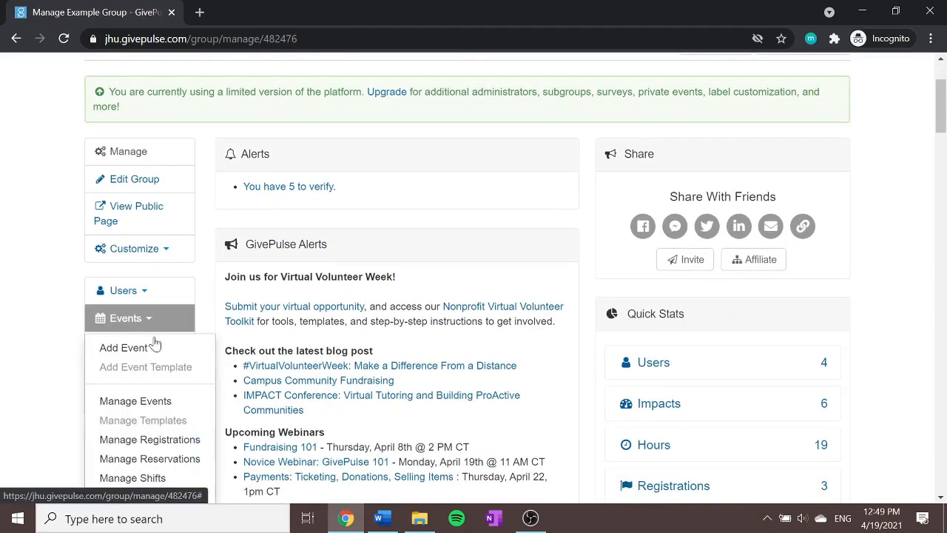
left_click(133, 400)
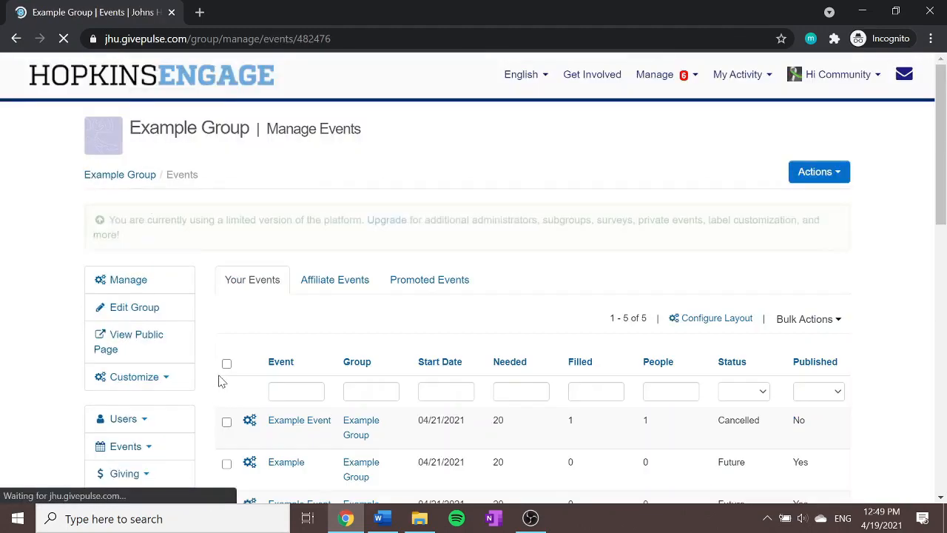
scroll(219, 381, "down", 2)
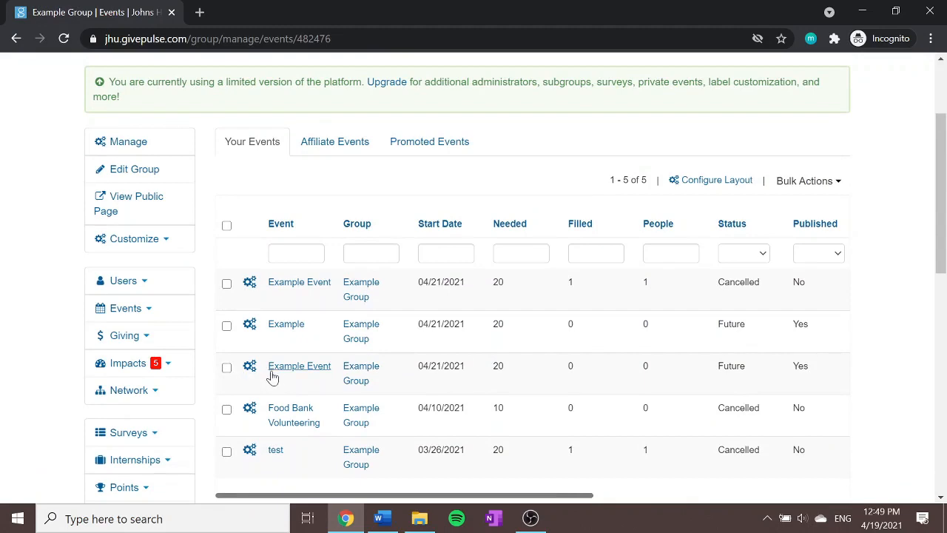
left_click(290, 369)
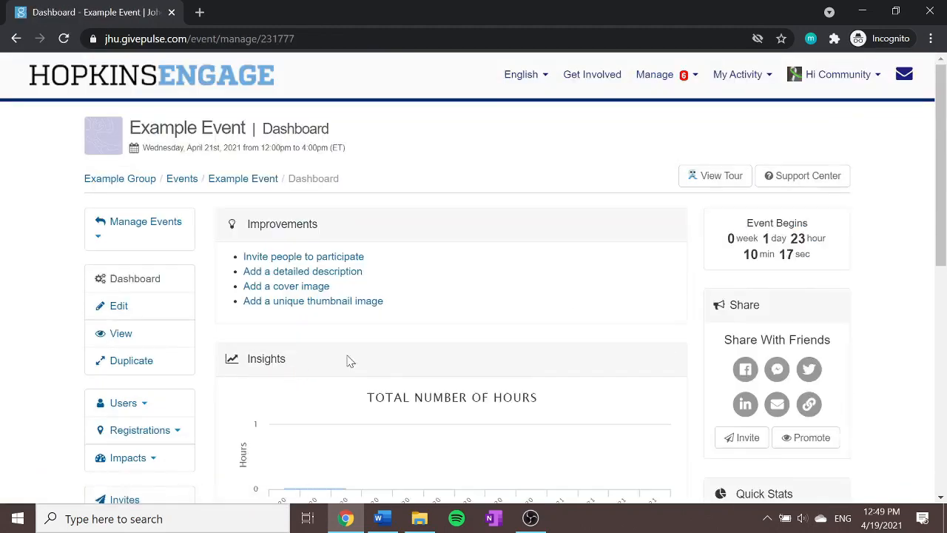
Open the Facebook sharing page for Example Event from its dashboard and close it without logging in.
scroll(368, 341, "down", 1)
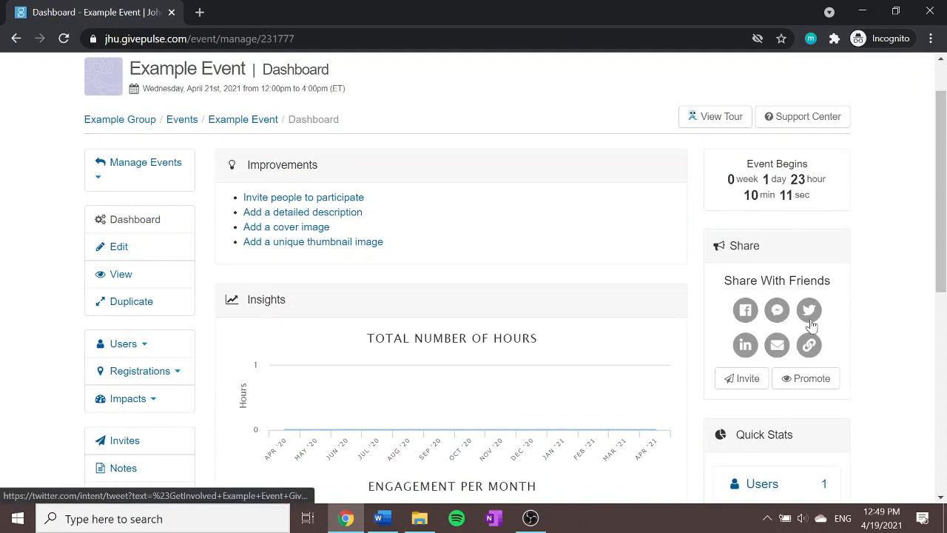
left_click(745, 310)
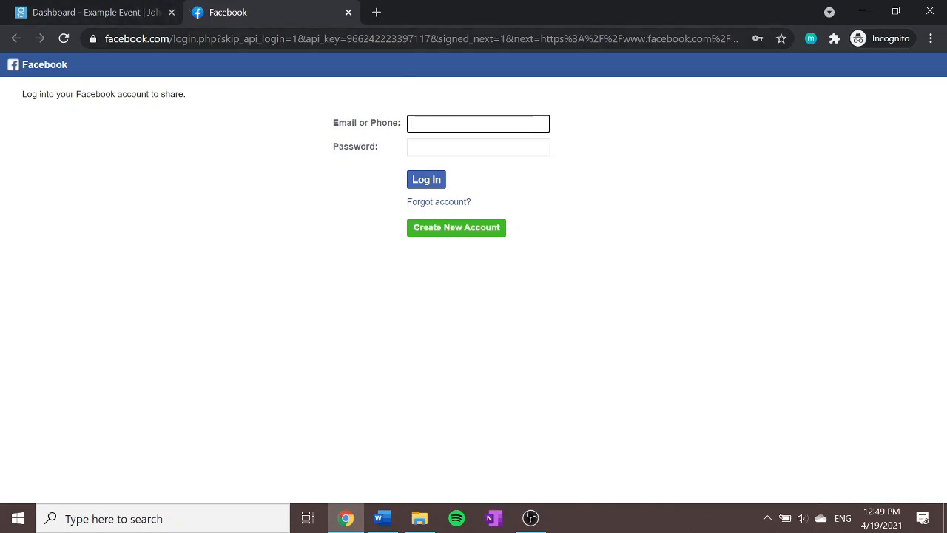
left_click(349, 14)
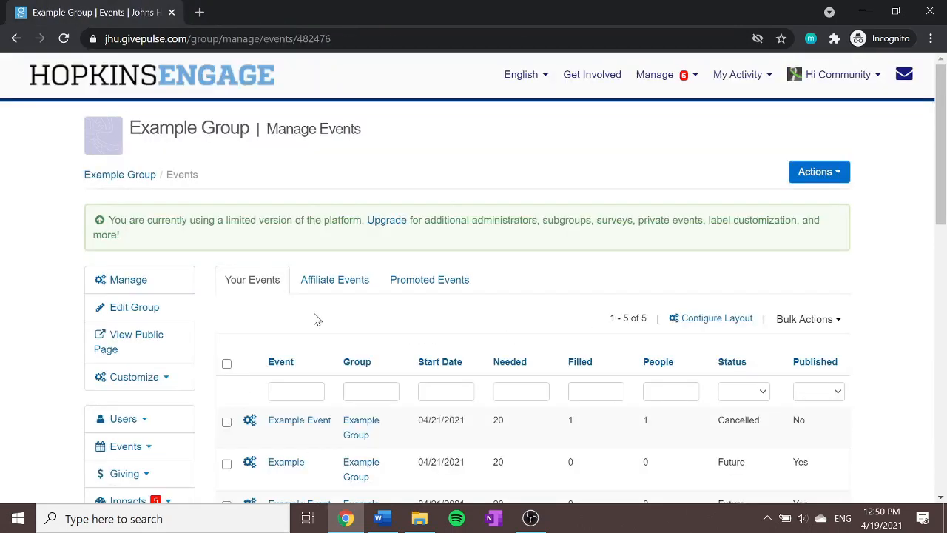
Return to Example Group's management page, list its managed events and open the published Example Event's dashboard.
left_click(660, 84)
left_click(622, 210)
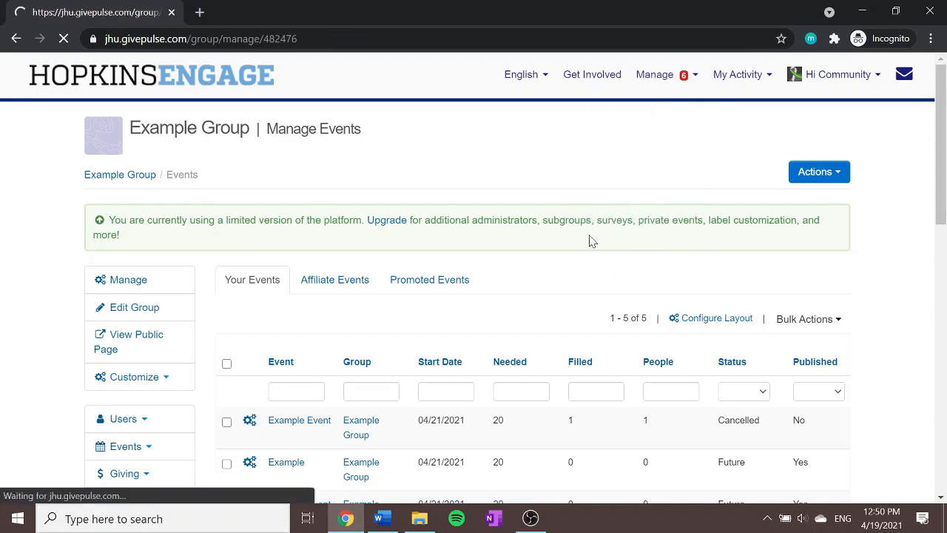
scroll(142, 368, "down", 1)
left_click(130, 361)
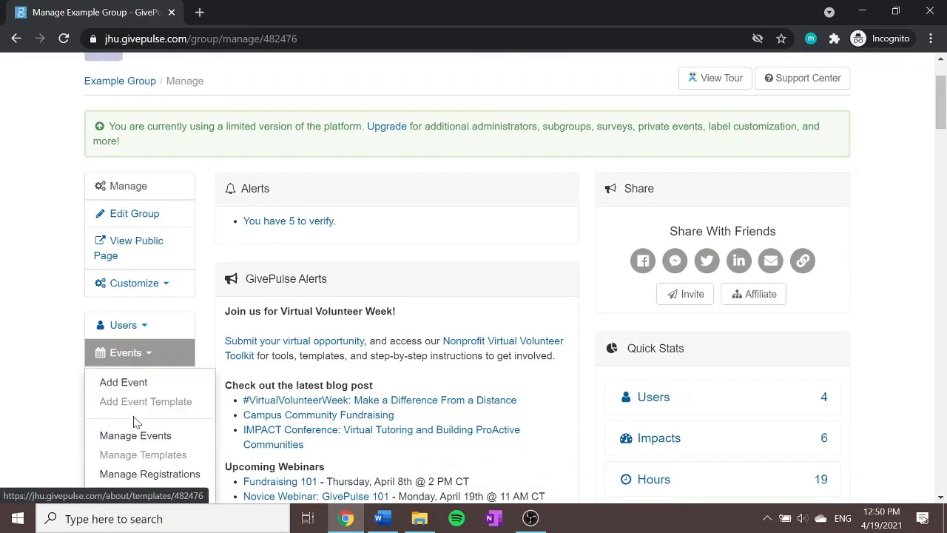
left_click(131, 435)
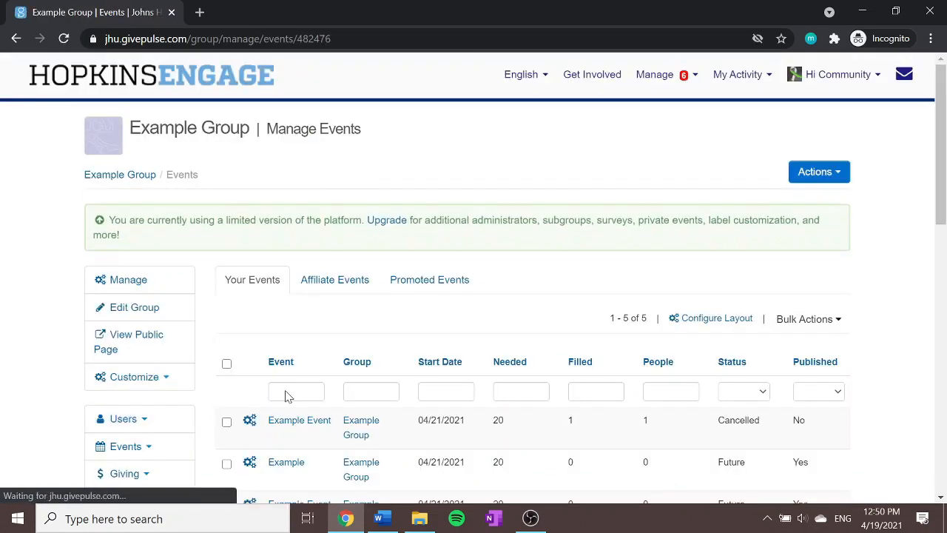
scroll(296, 387, "down", 2)
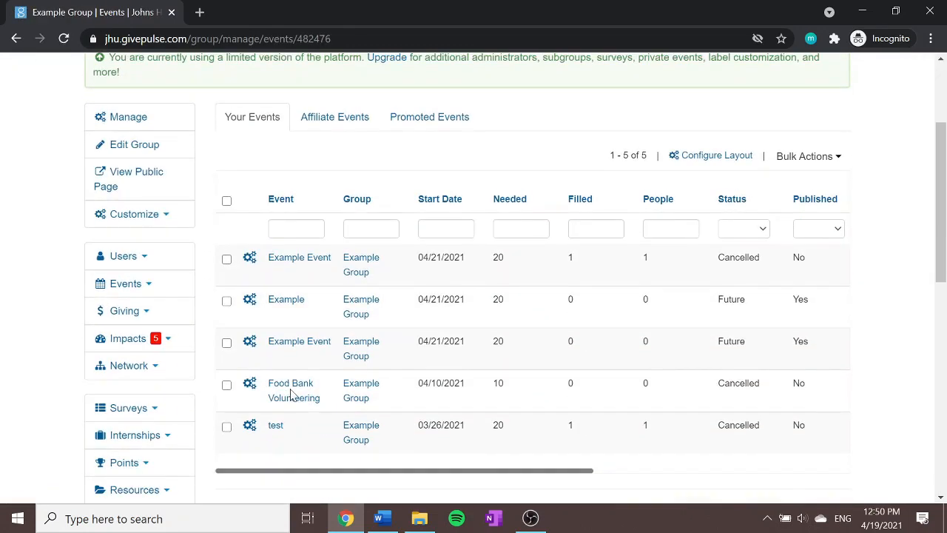
left_click(294, 344)
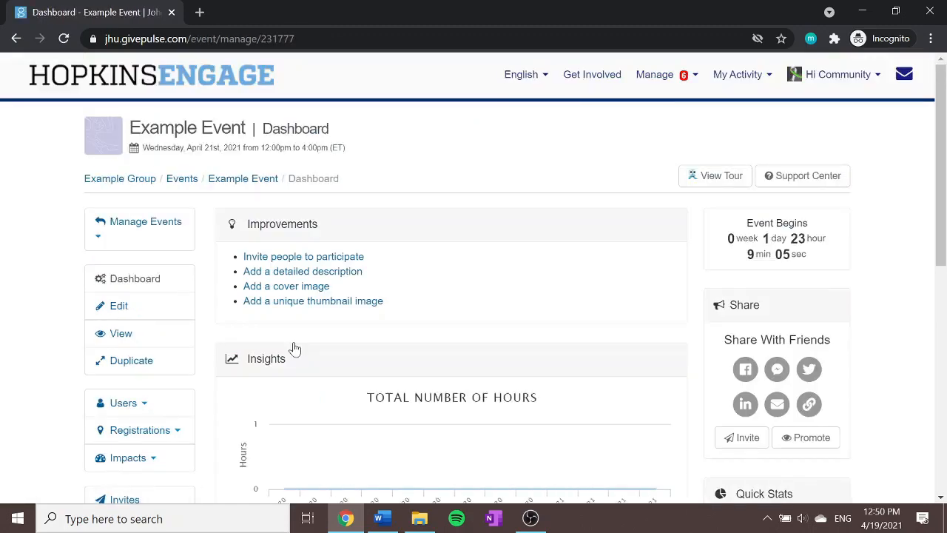
View Example Event's registrations list and open its page for signing registrants in.
scroll(293, 348, "down", 1)
left_click(172, 334)
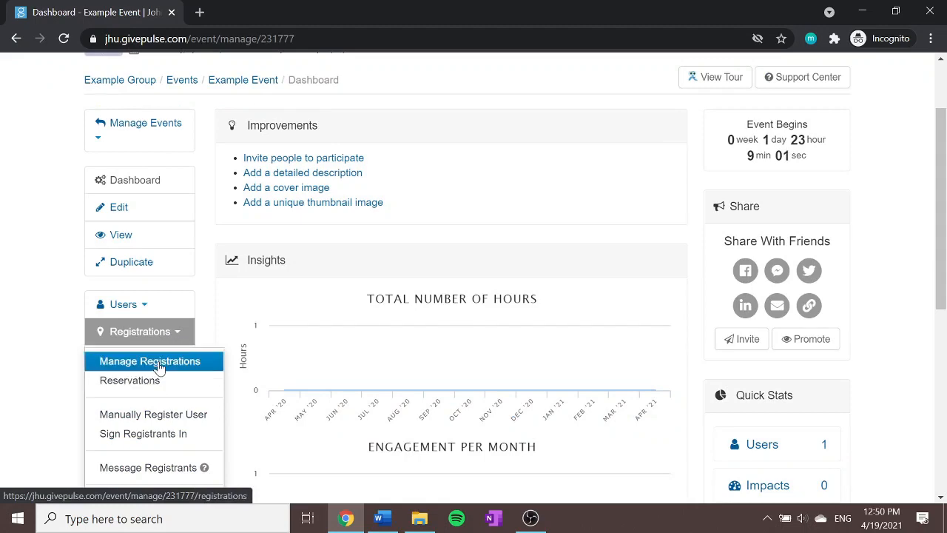
left_click(158, 363)
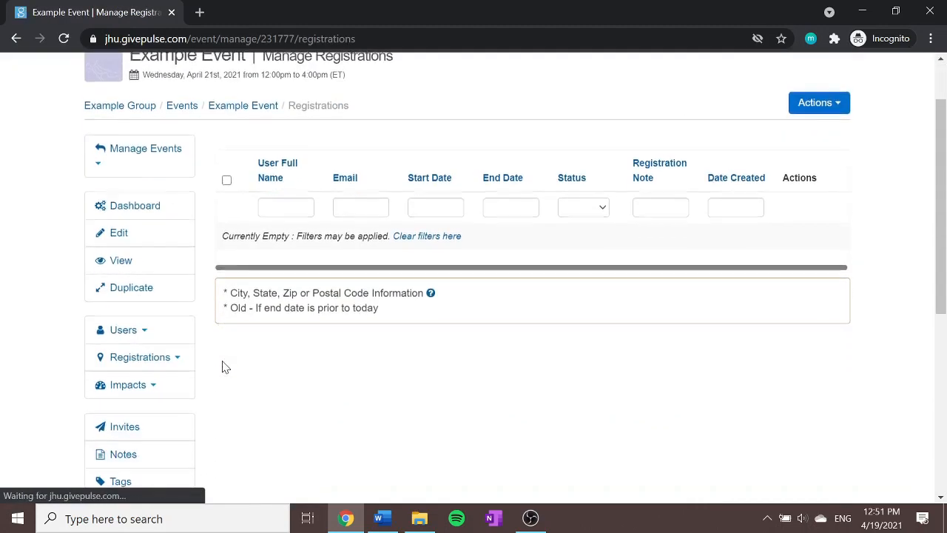
scroll(153, 332, "down", 2)
left_click(152, 332)
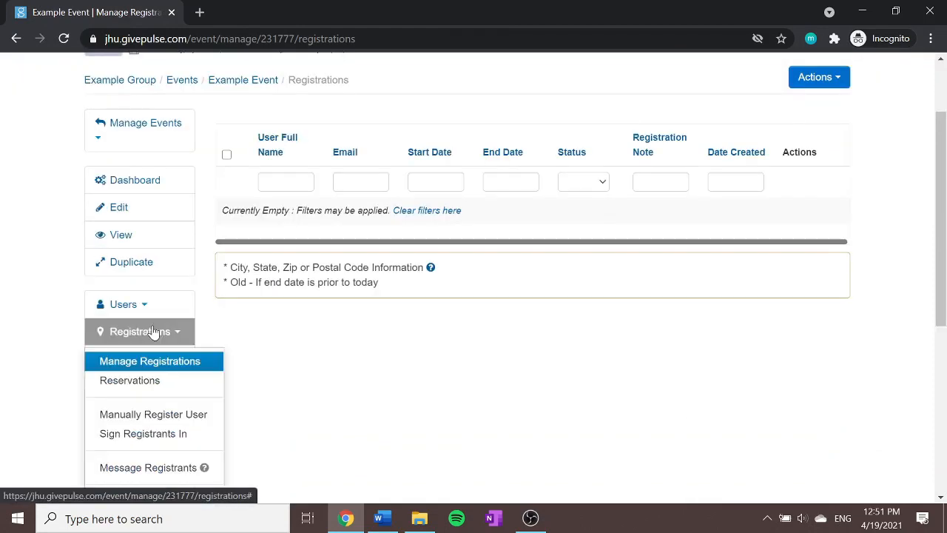
left_click(155, 437)
scroll(302, 396, "down", 1)
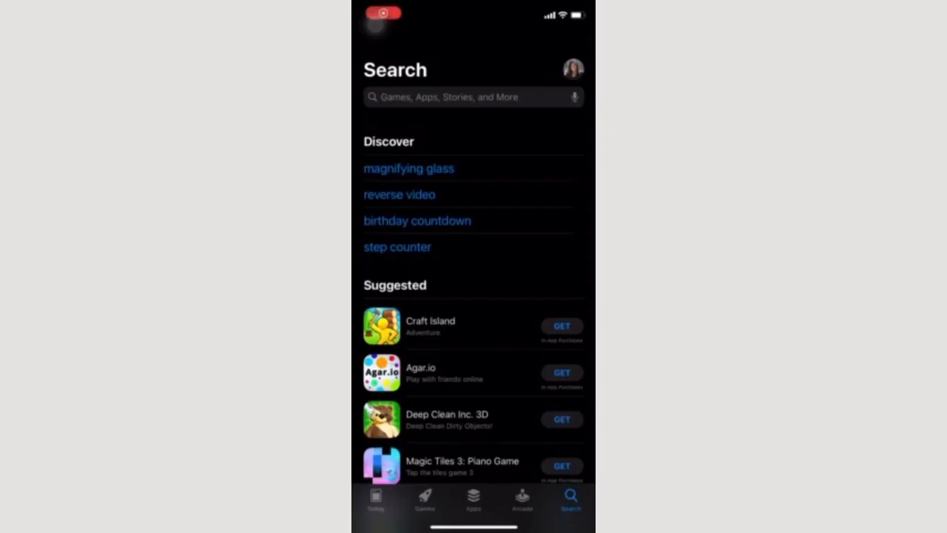
Switch to the App Store on the phone, search for "give pulse" and download the GivePulse app.
left_click(473, 97)
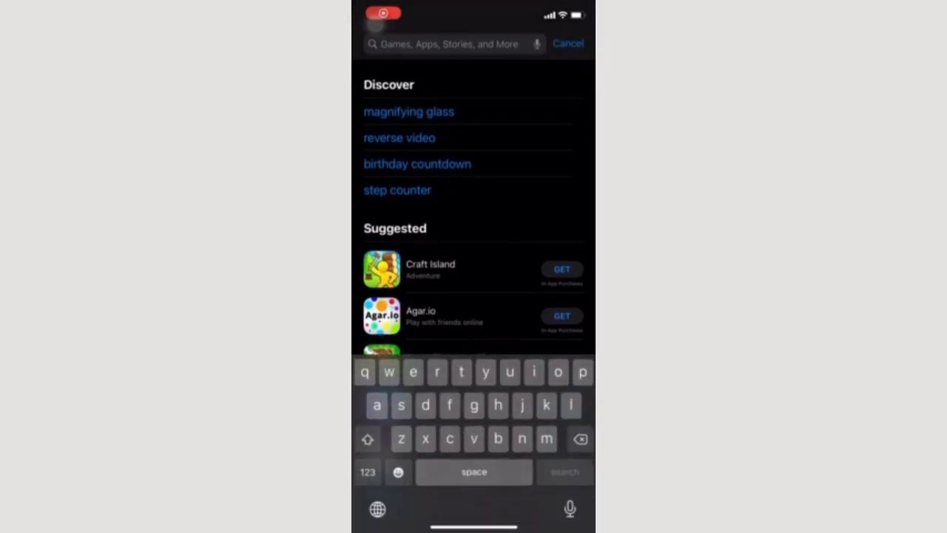
type("give pulse")
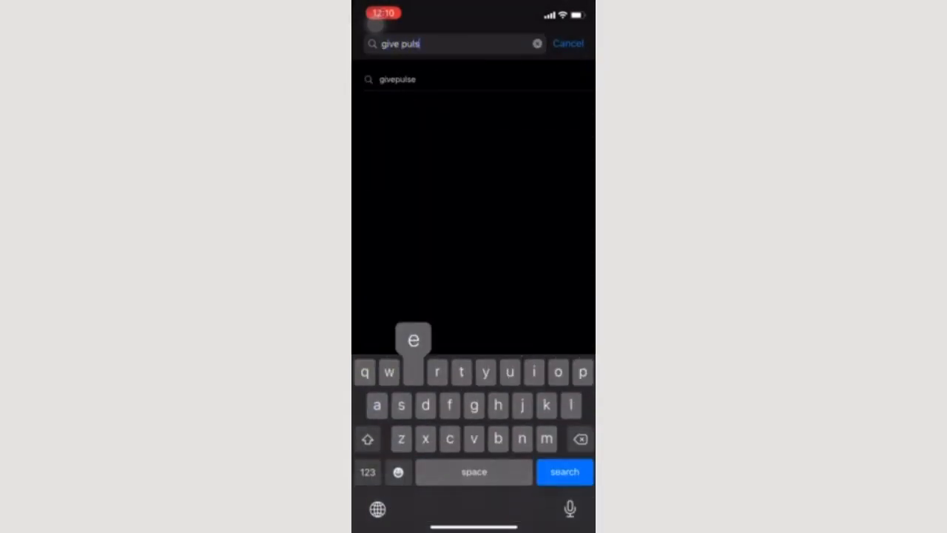
key("Return")
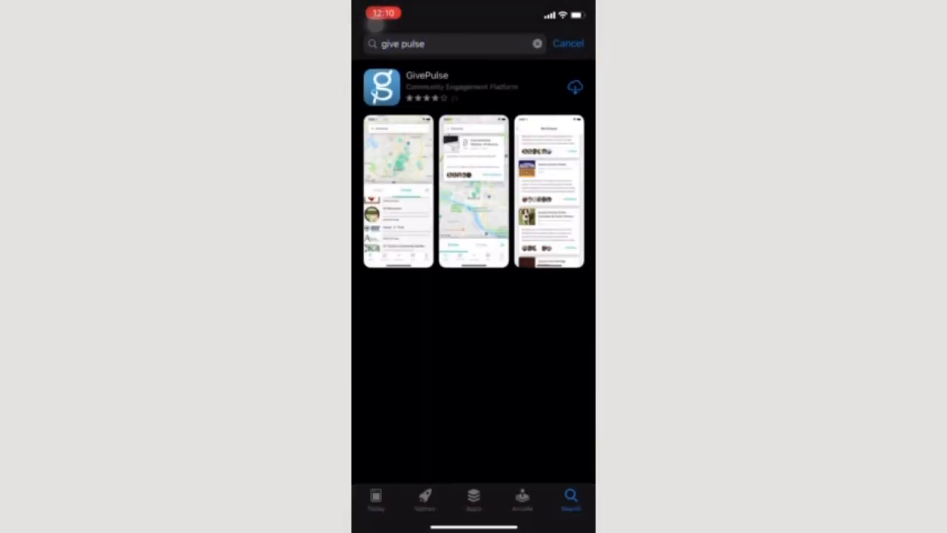
left_click(575, 86)
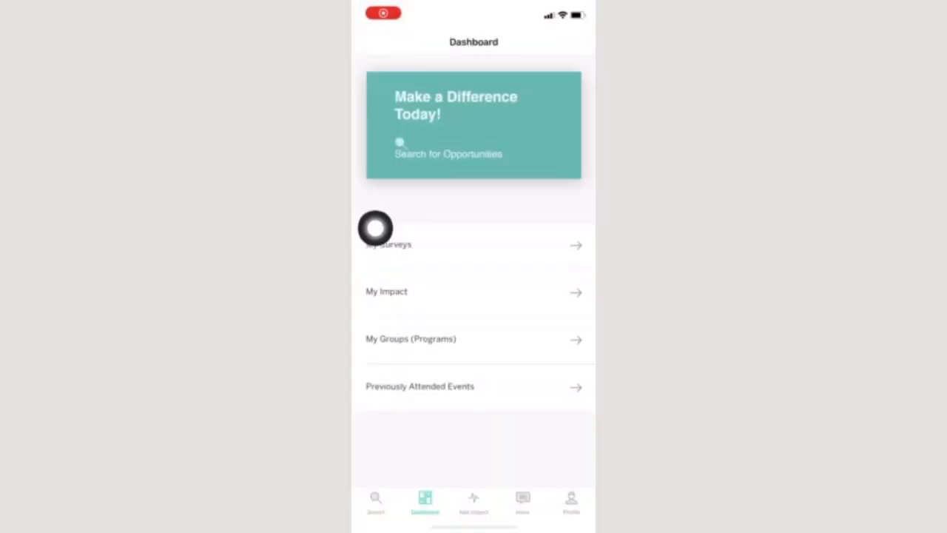
Switch the GivePulse profile to admin mode, open Example Event's registrant list and start signing in the registered volunteer.
left_click(571, 501)
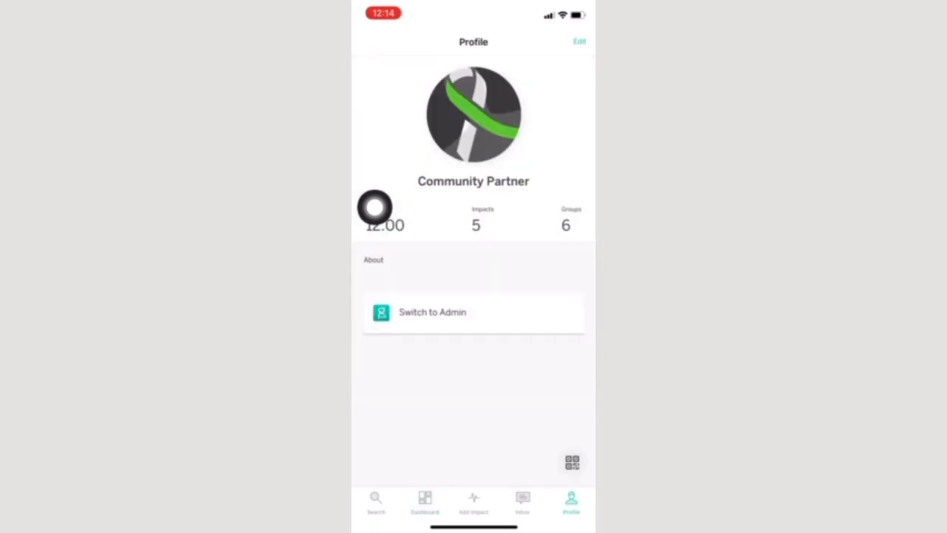
left_click(432, 311)
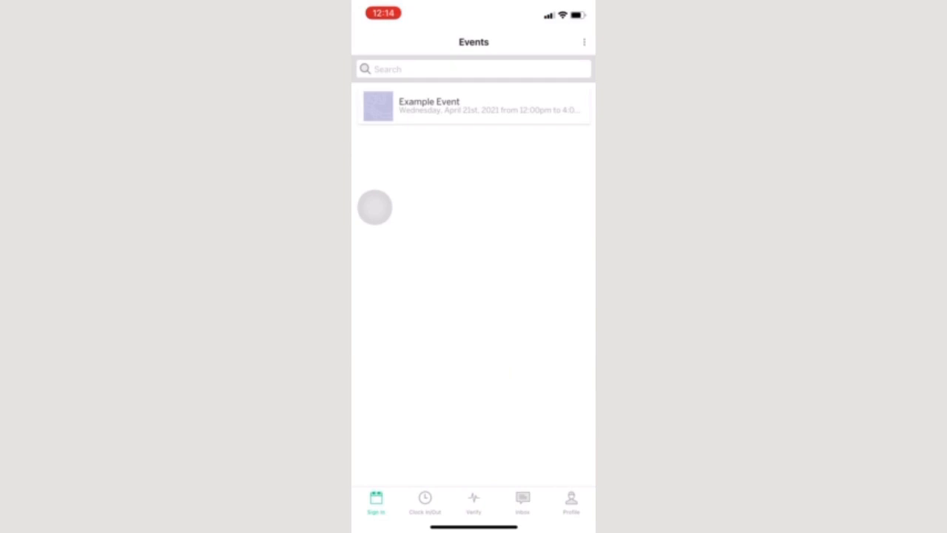
left_click(474, 105)
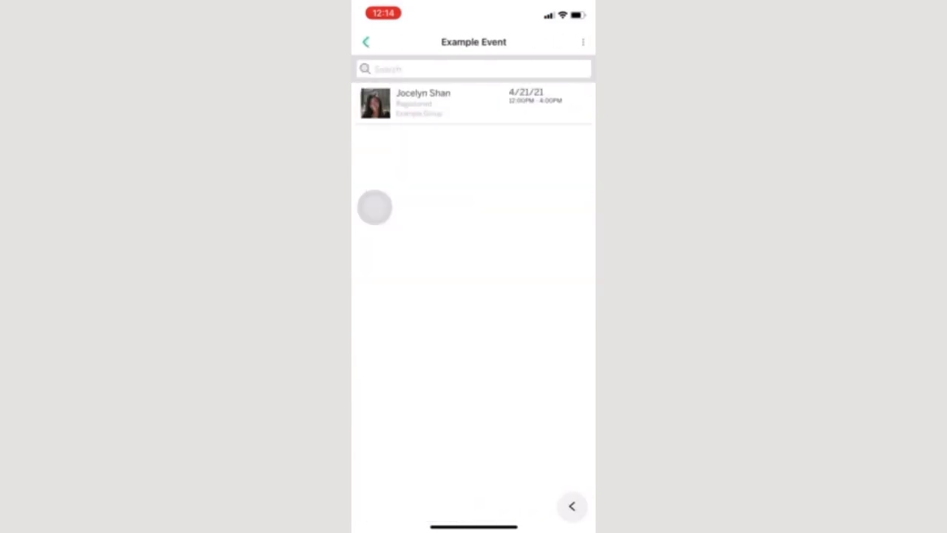
left_click_drag(443, 103, 467, 104)
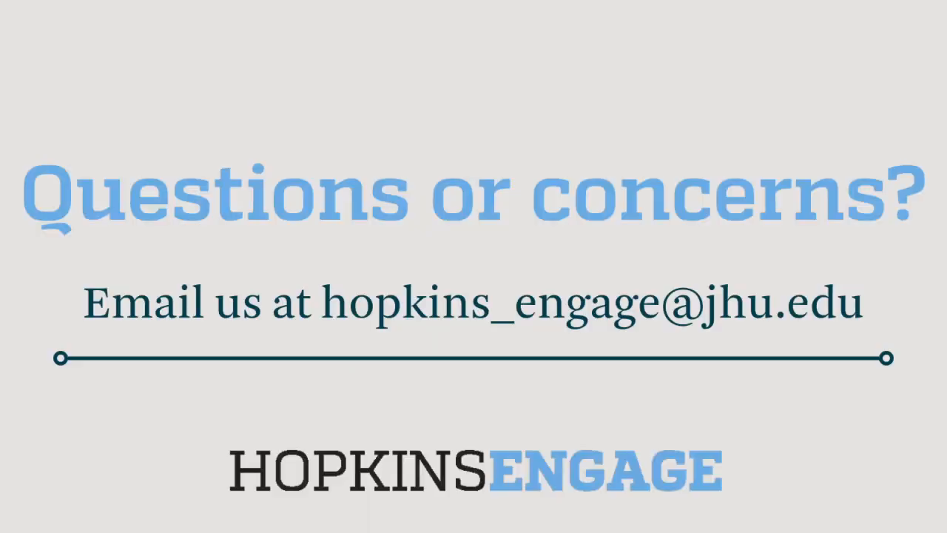